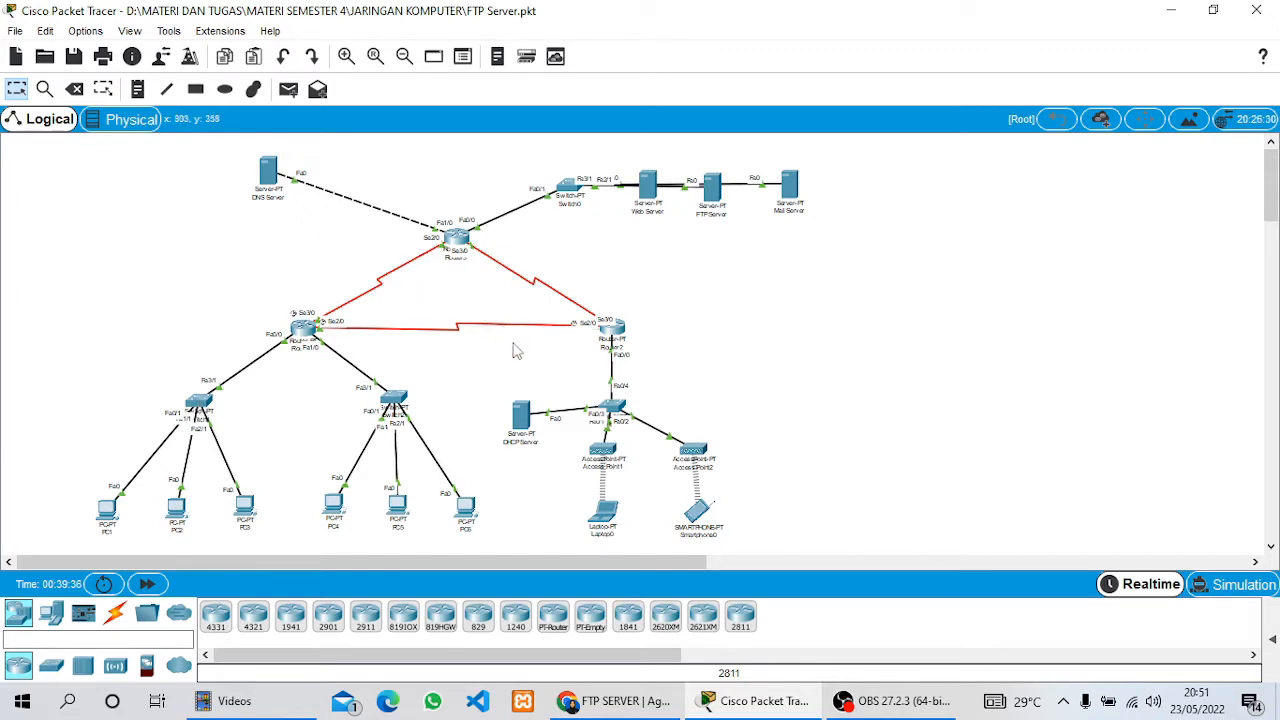
Step: Ping 43.43.43.2 from PC1's Command Prompt to test connectivity, and close the PC1 window
mouse_move(537, 430)
left_click(346, 56)
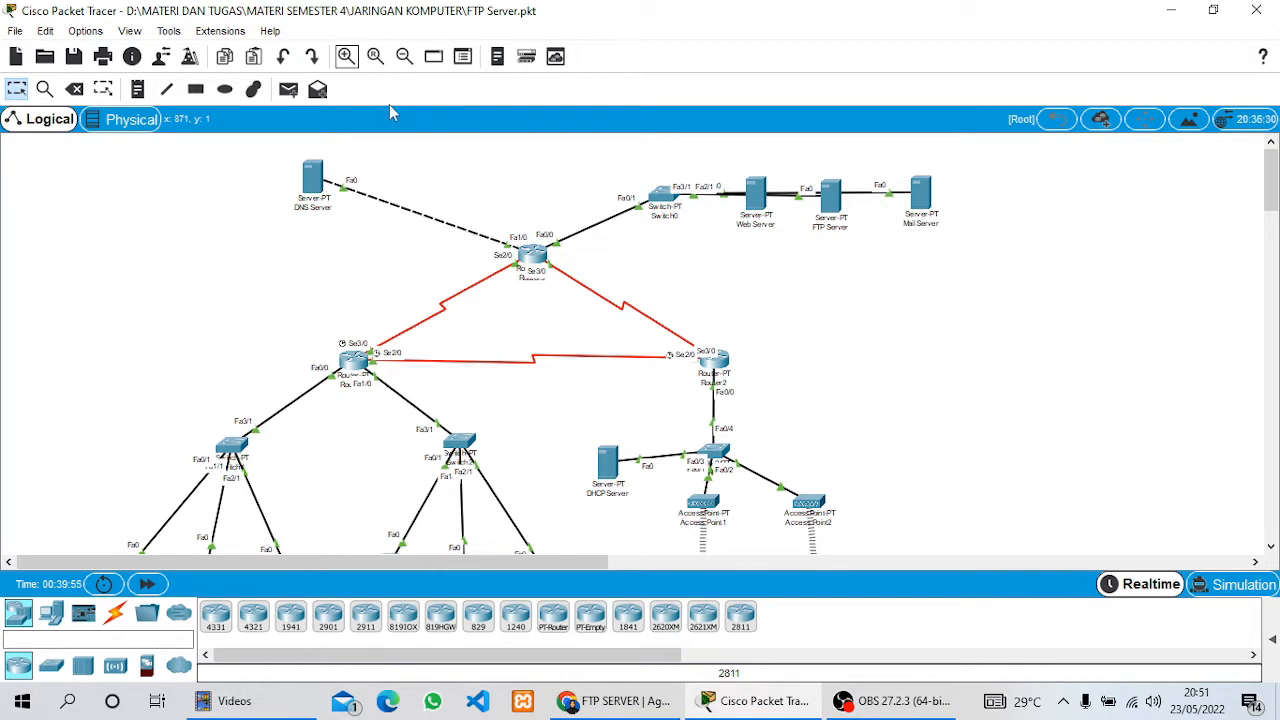
scroll(262, 235, "down", 3)
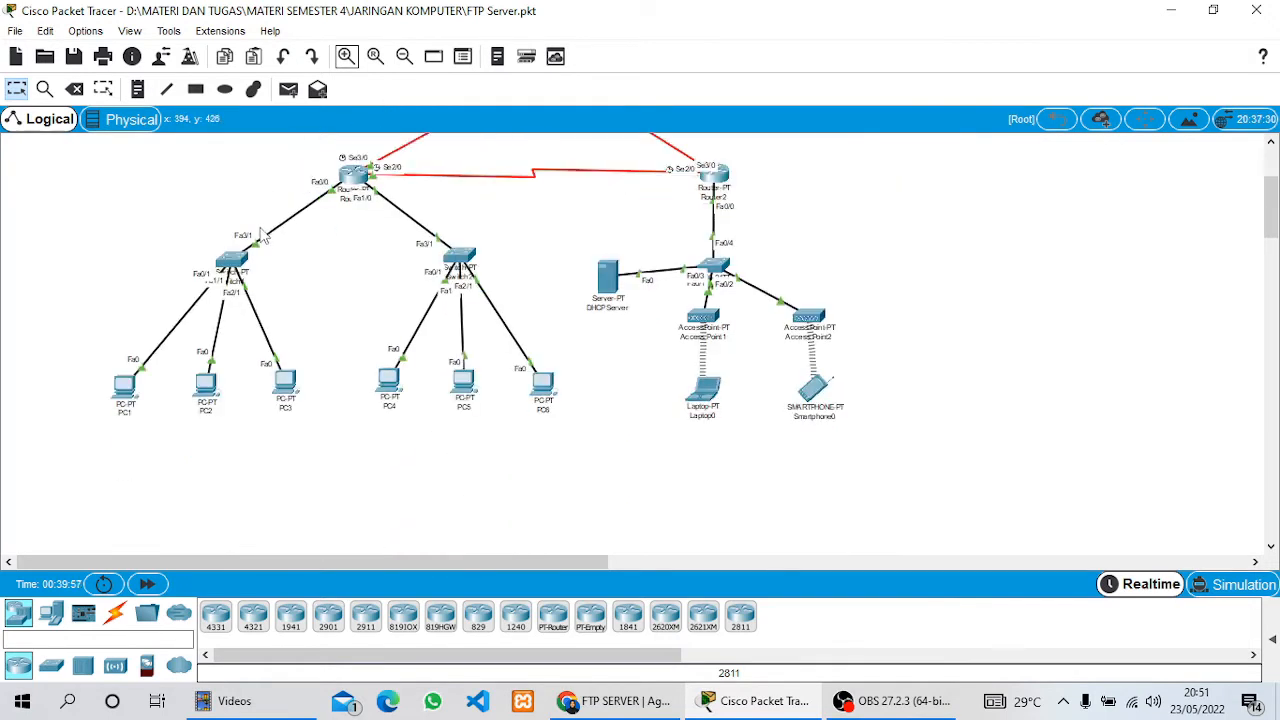
scroll(262, 235, "down", 1)
double_click(124, 326)
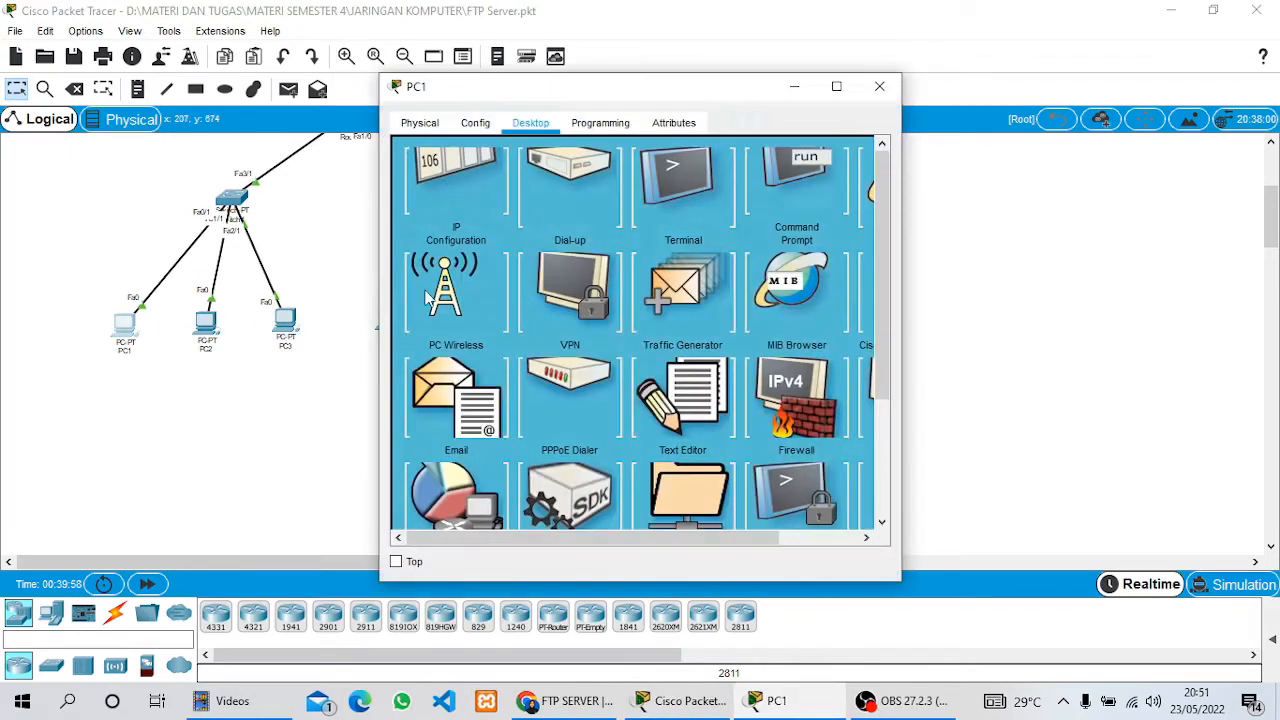
left_click(814, 203)
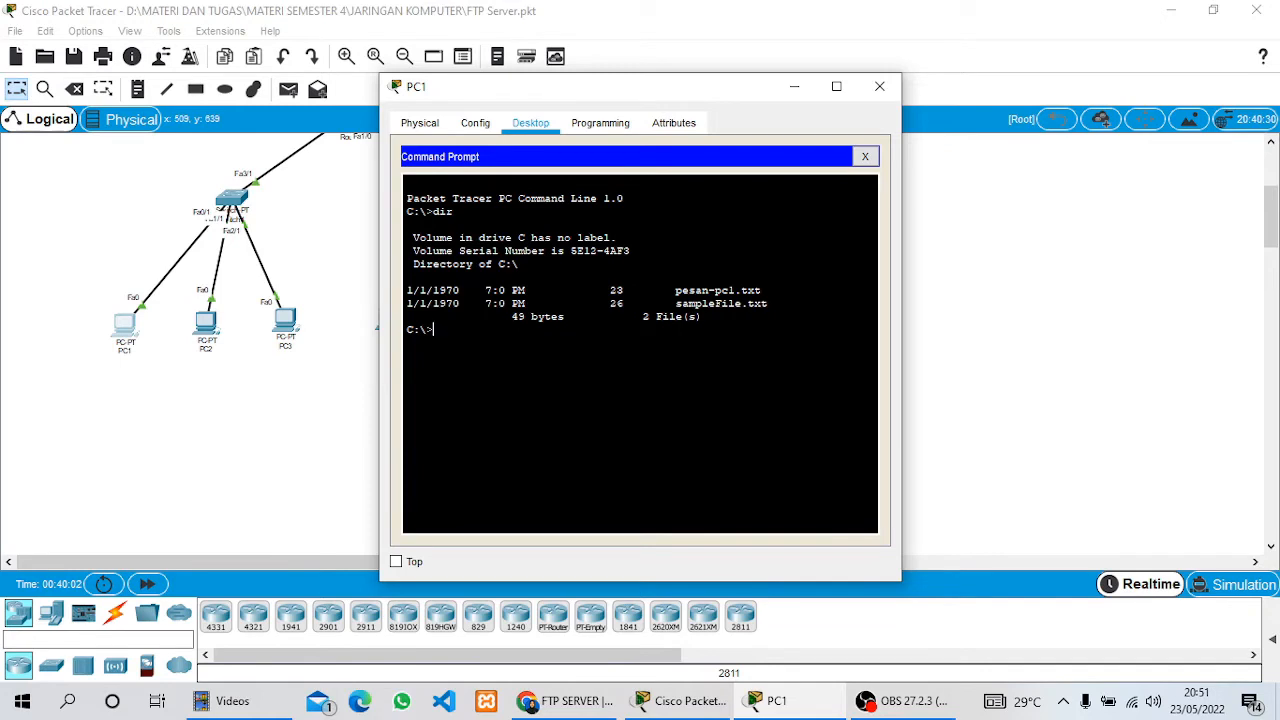
type("ping 43.43.43.2")
key("Return")
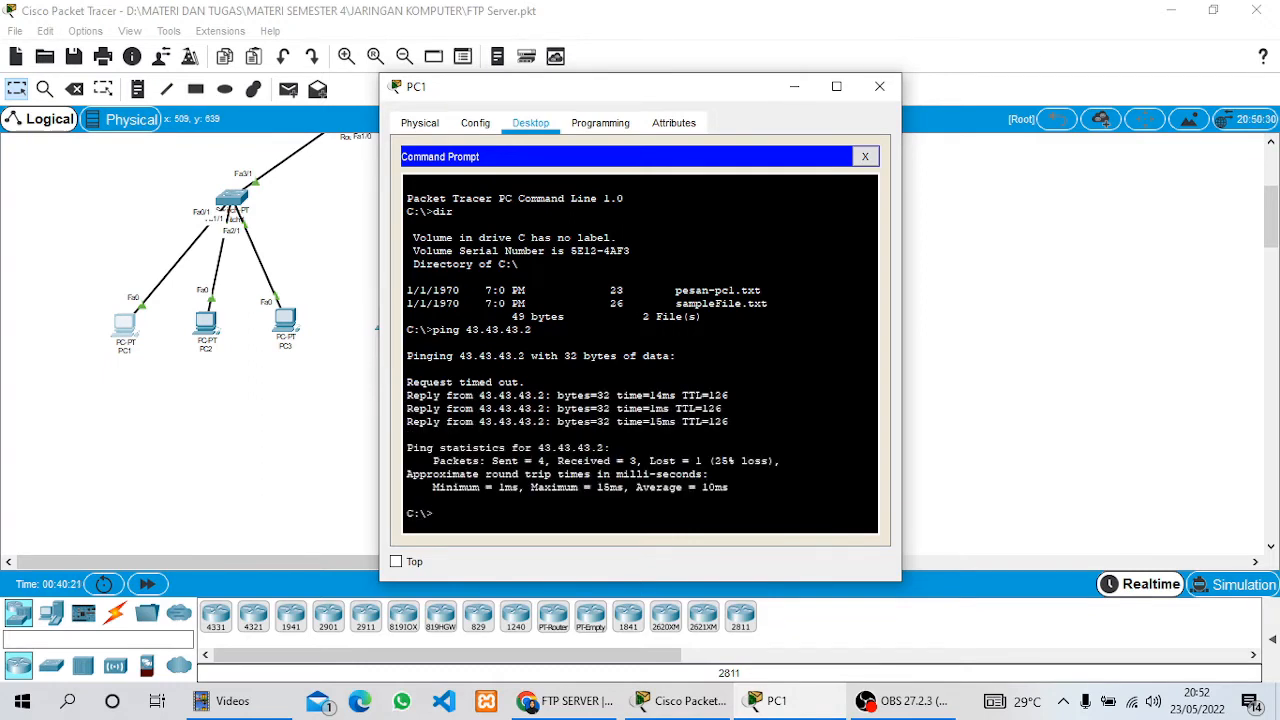
left_click(879, 86)
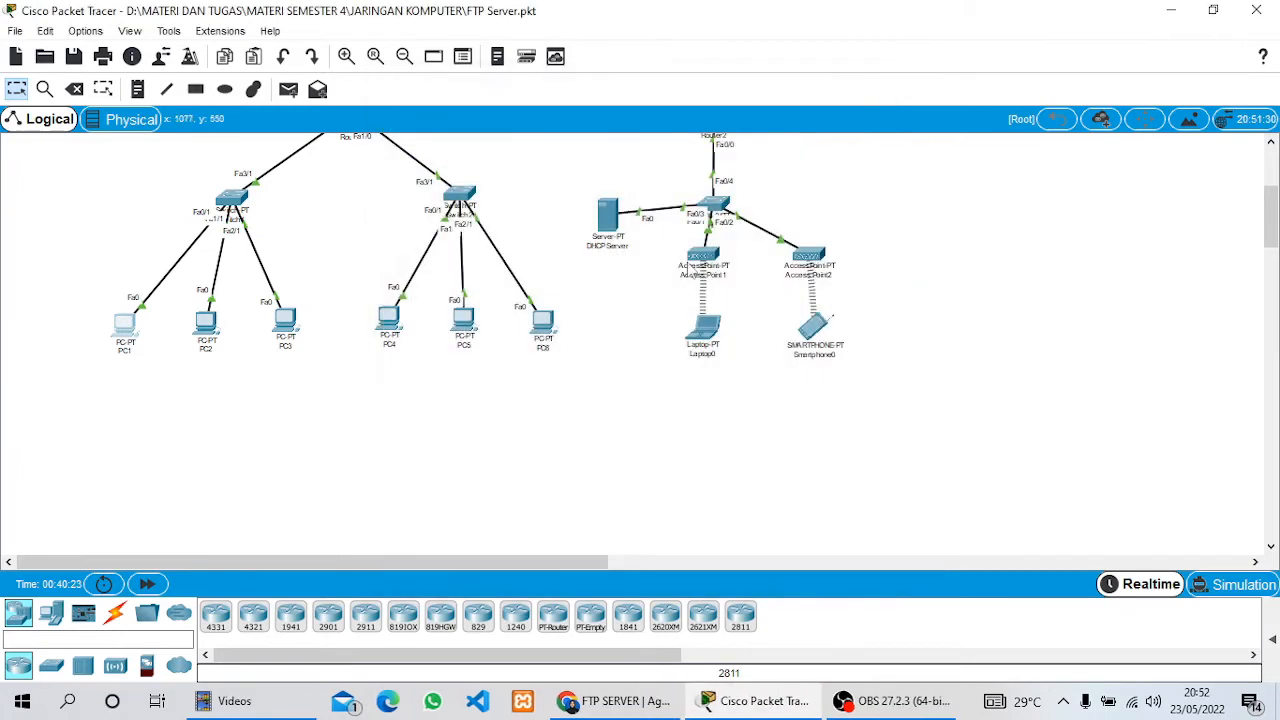
Step: Test connectivity from PC4 by pinging 43.43.43.2 in its Command Prompt, and close the PC4 window
left_click(389, 320)
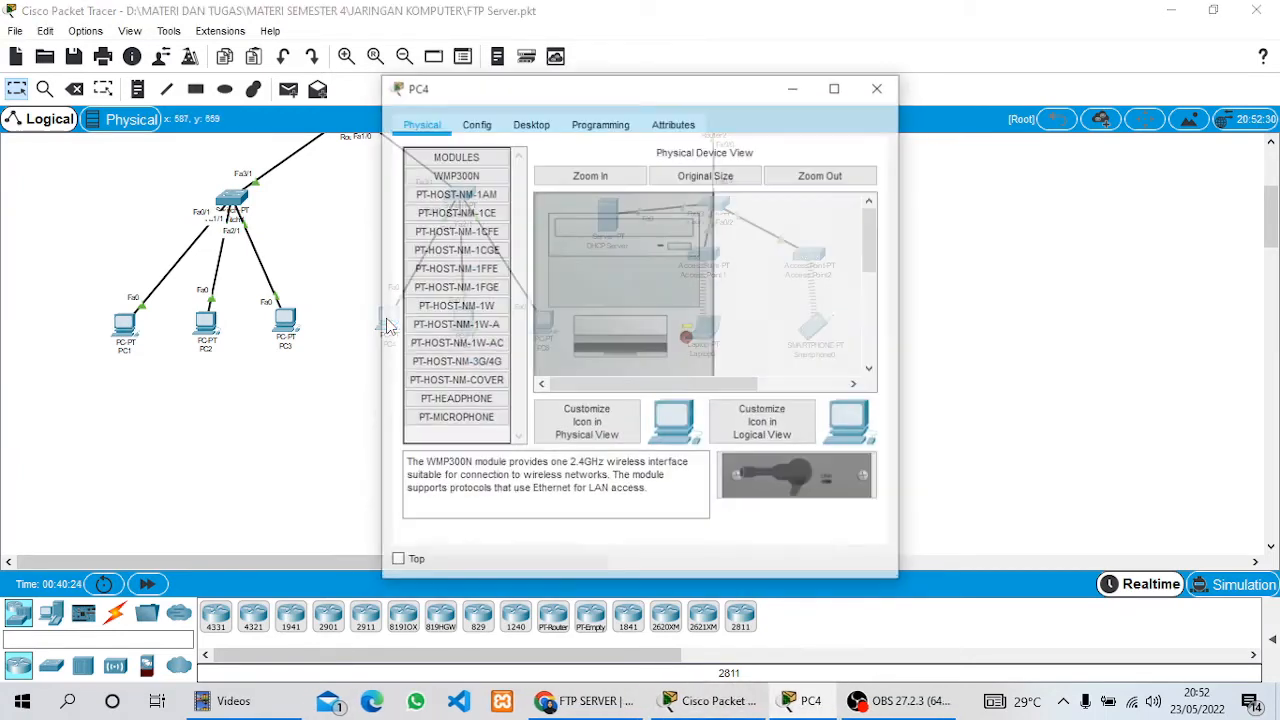
left_click(531, 124)
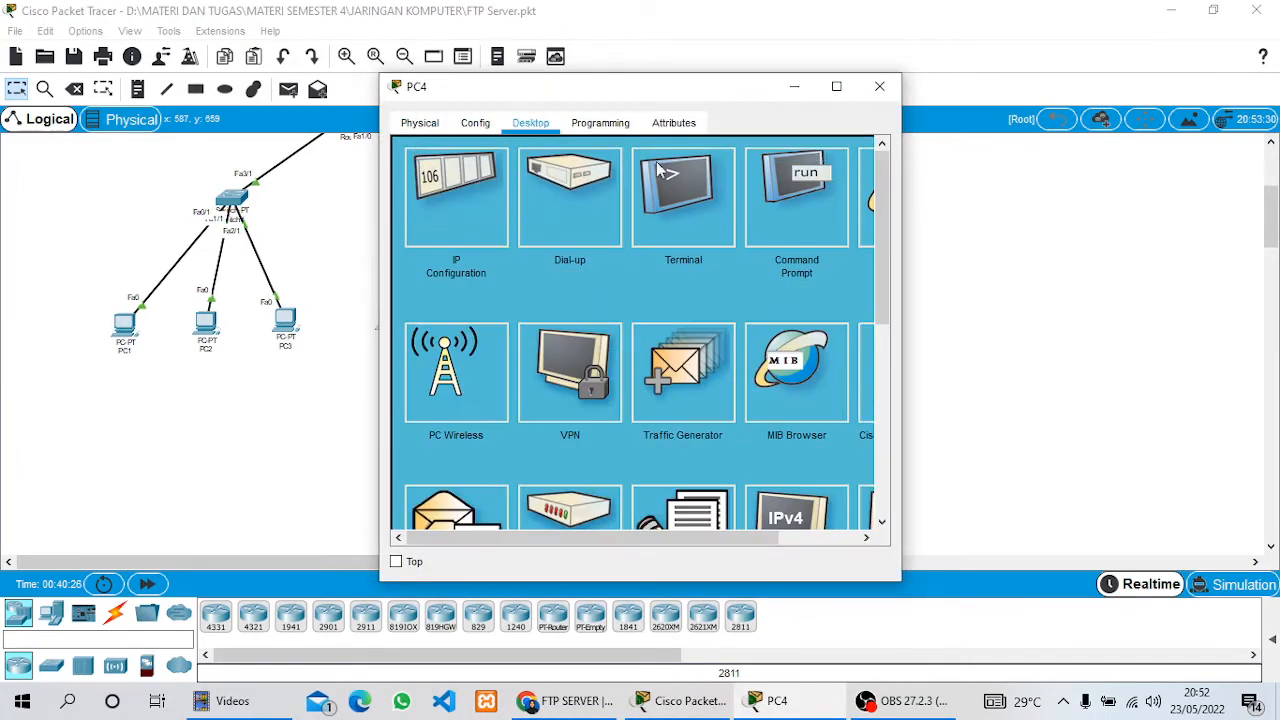
left_click(794, 192)
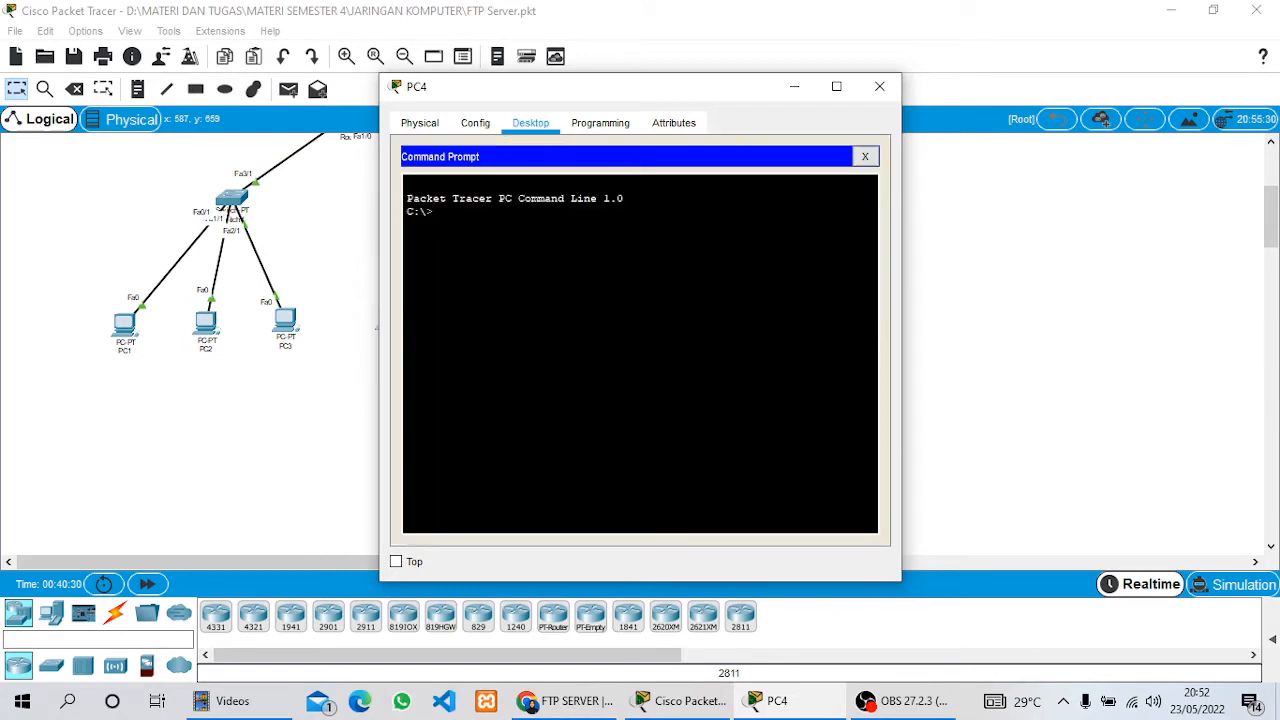
type("ping 43.43.43.2")
key("Return")
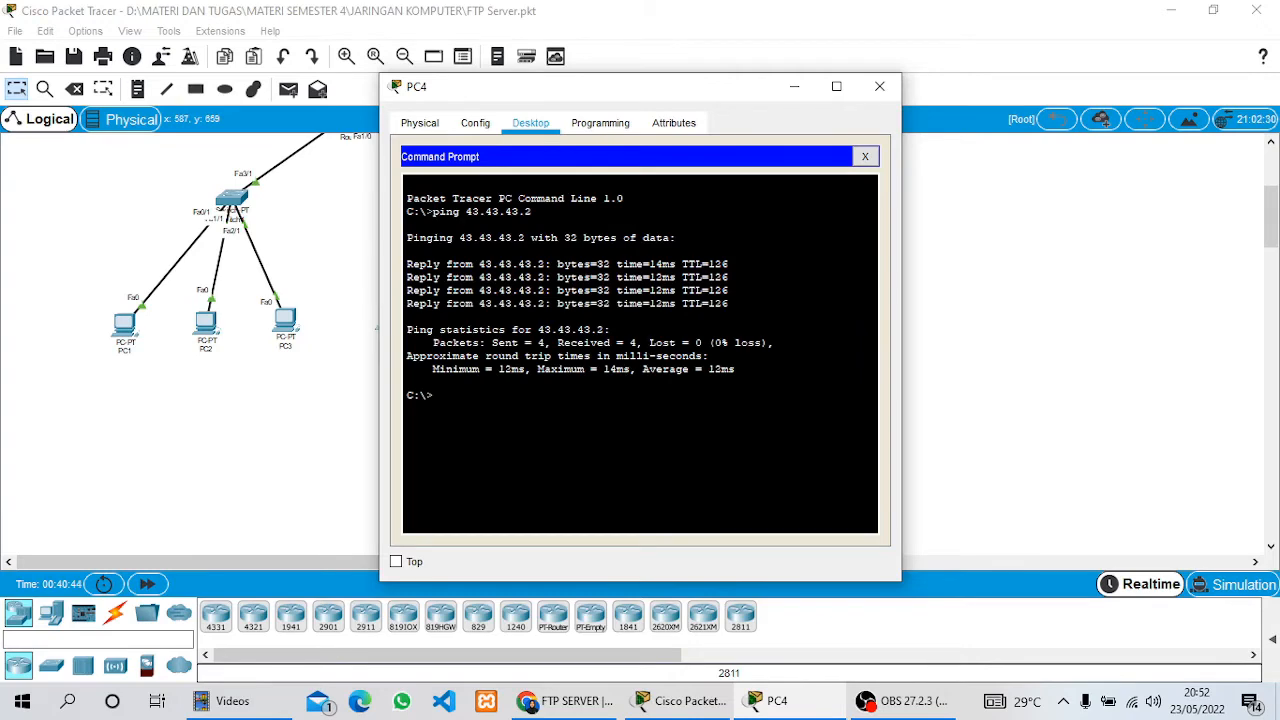
left_click(880, 90)
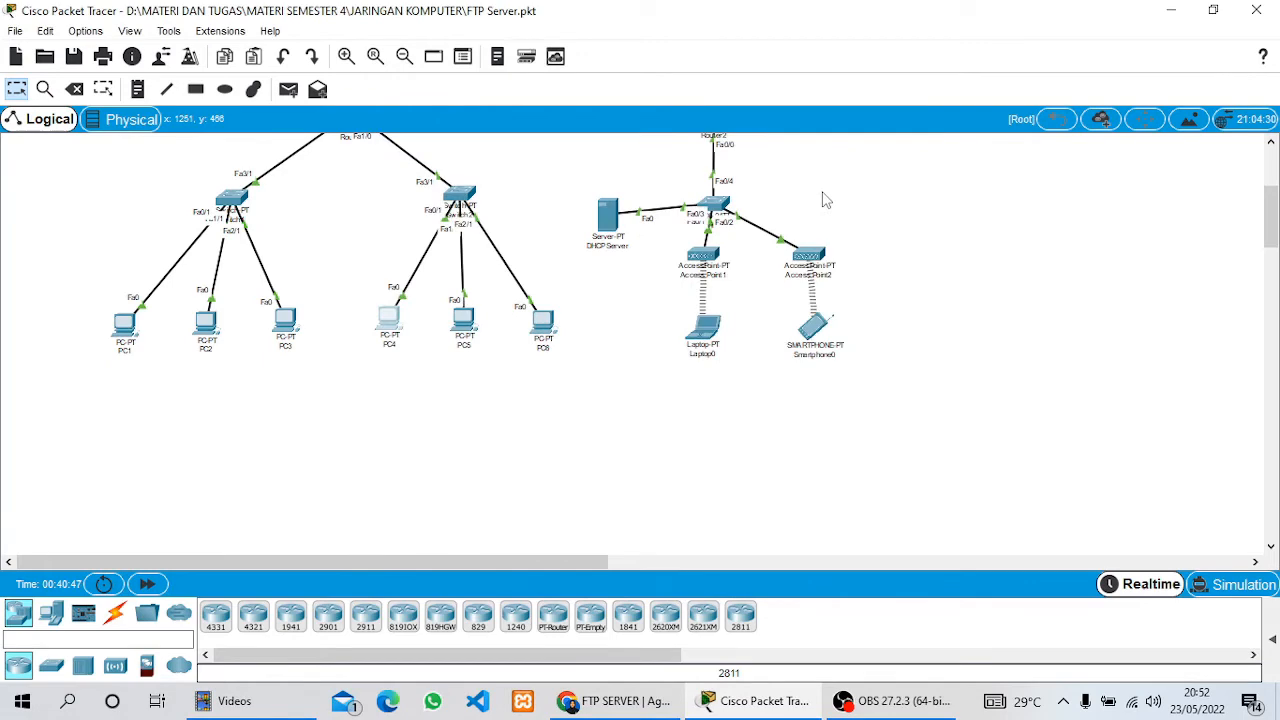
Step: Open the FTP service settings of the FTP Server and set the service to On
scroll(805, 220, "up", 5)
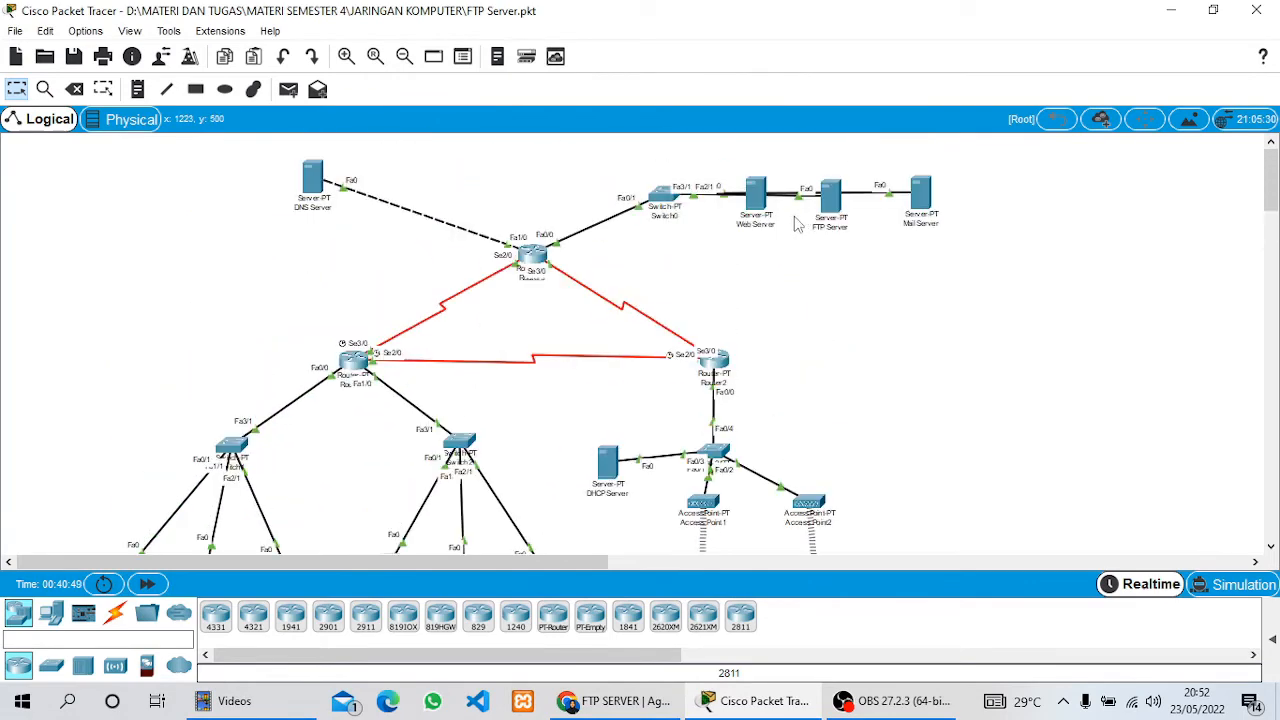
left_click(835, 199)
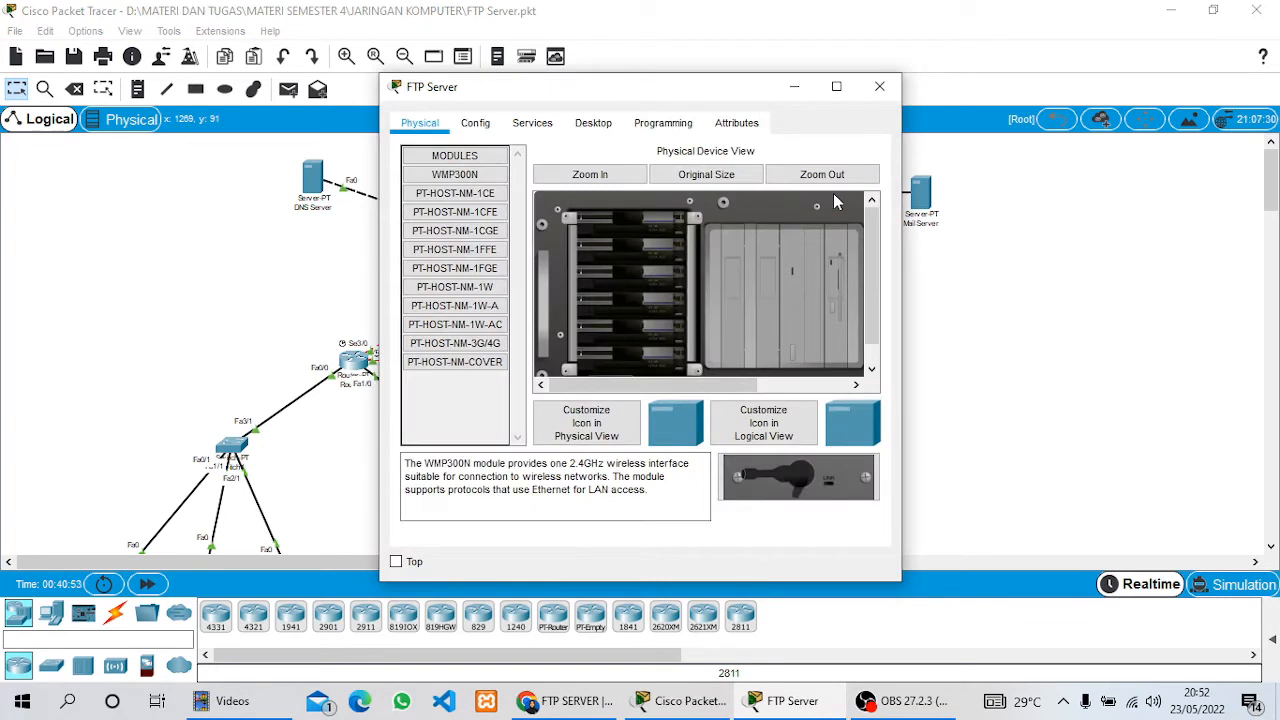
left_click(538, 125)
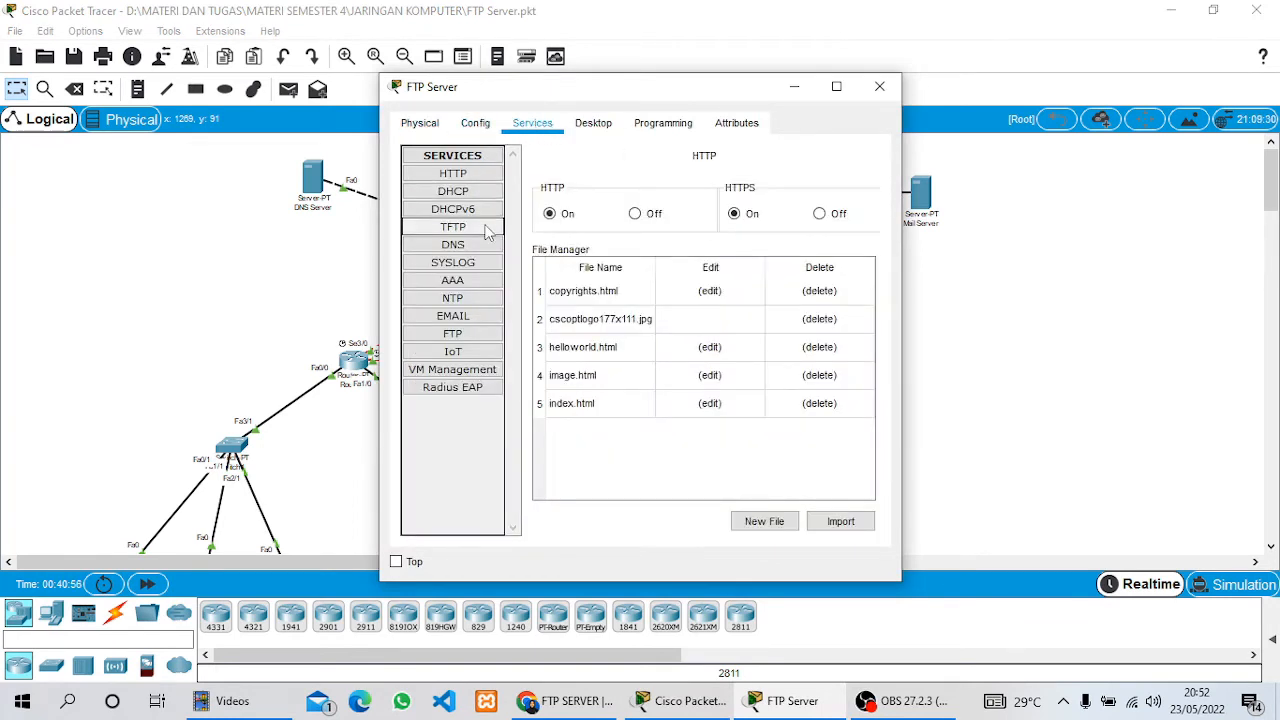
left_click(483, 336)
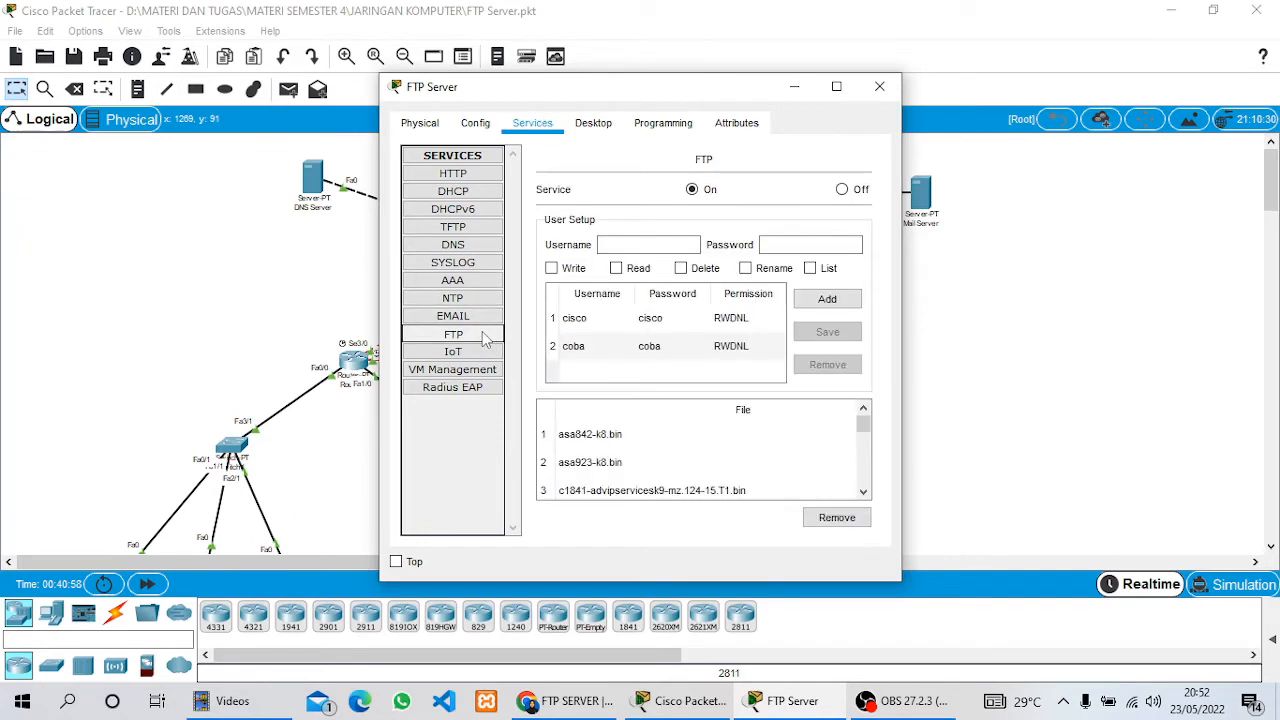
left_click(705, 192)
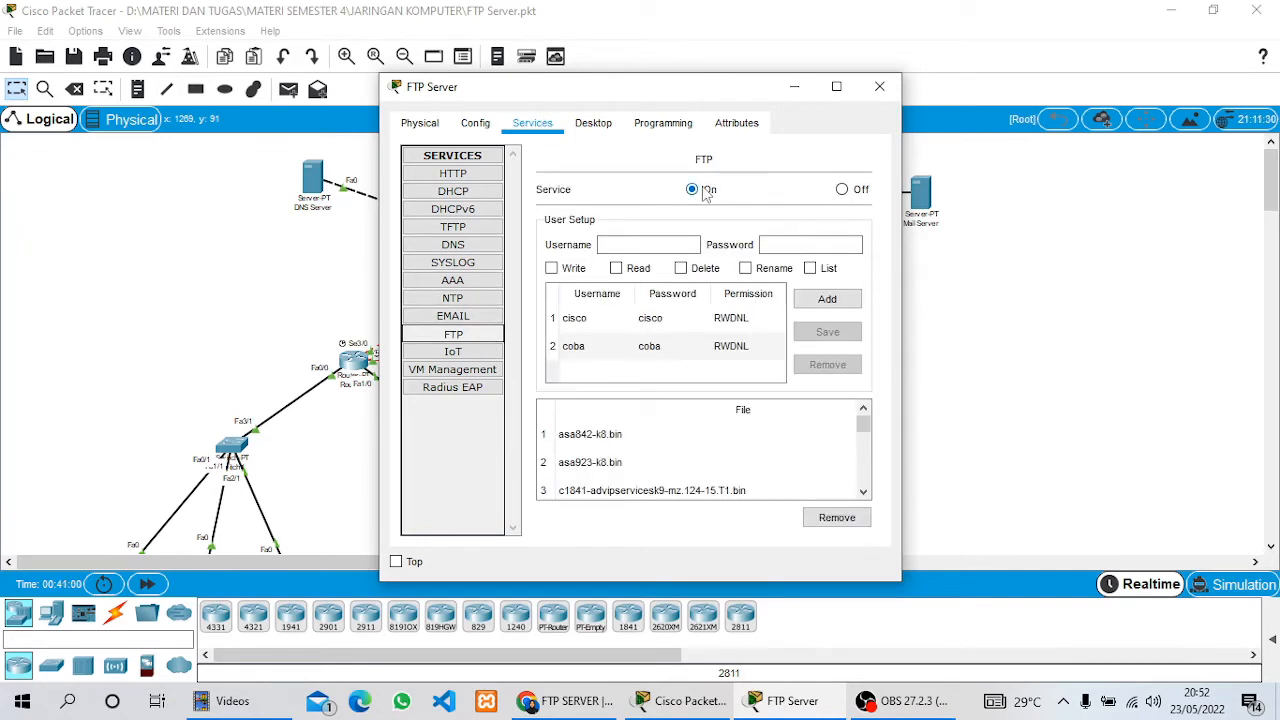
Step: Enter the username coba and the account password in the FTP user setup
left_click(643, 240)
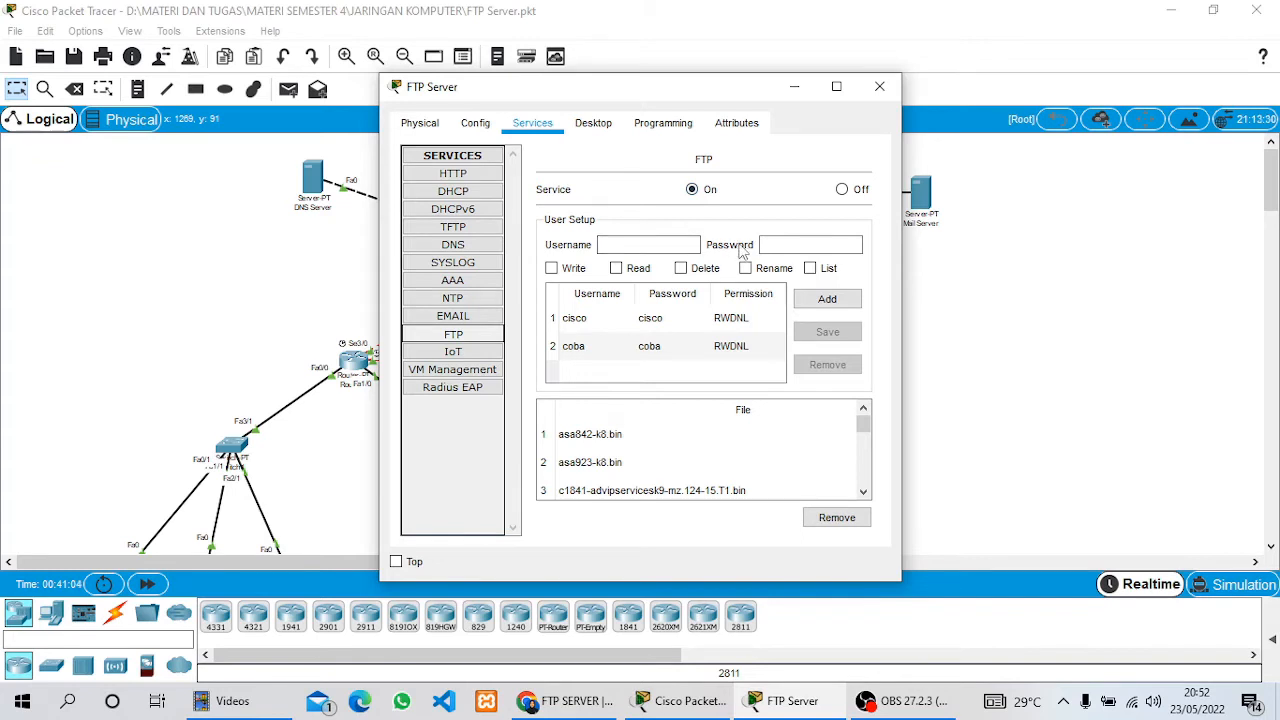
left_click(655, 245)
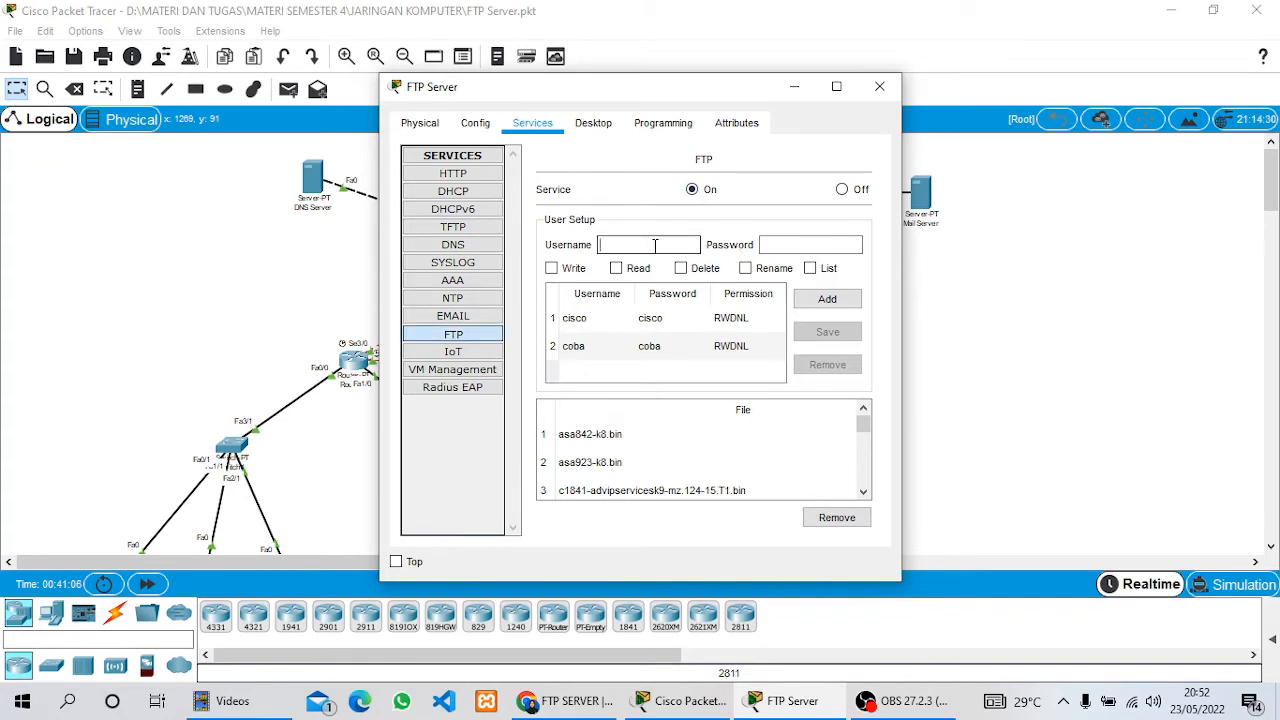
type("coba")
left_click(805, 244)
type("c")
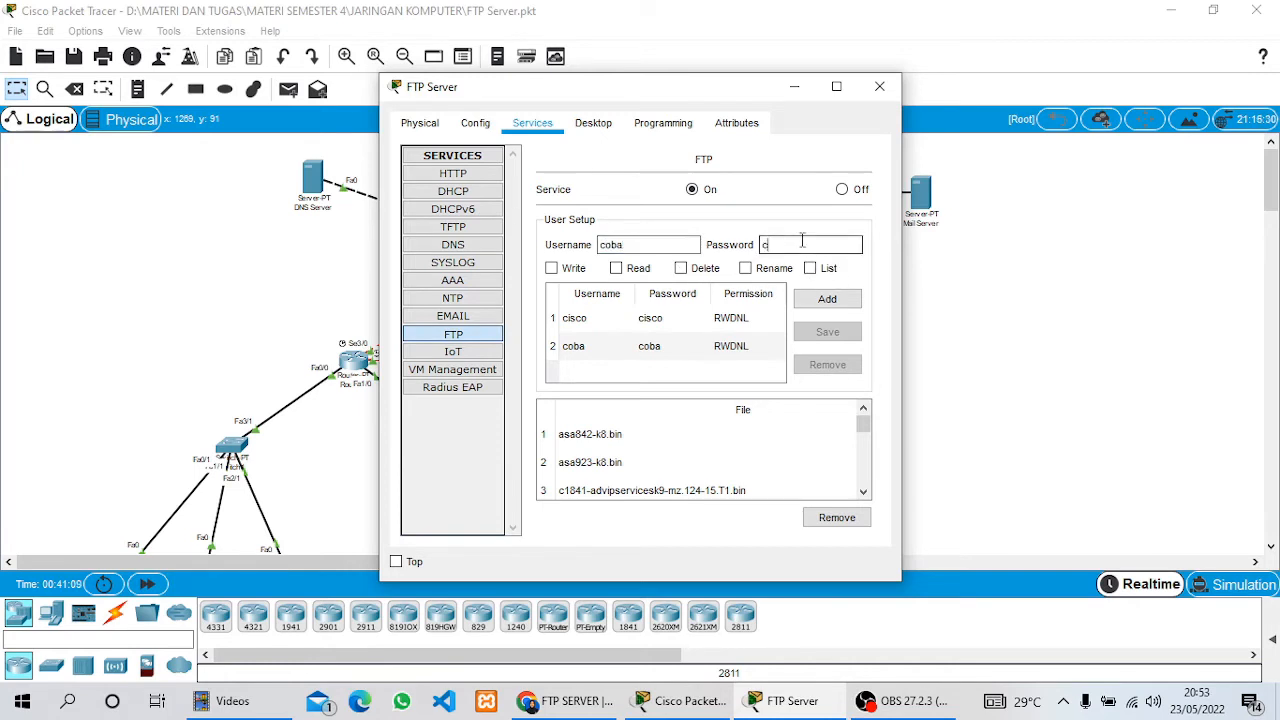
type("oba")
Step: Enable the Write, Read, Delete, Rename and List permissions for coba, and select that account's entry in the user list
left_click(553, 270)
left_click(617, 270)
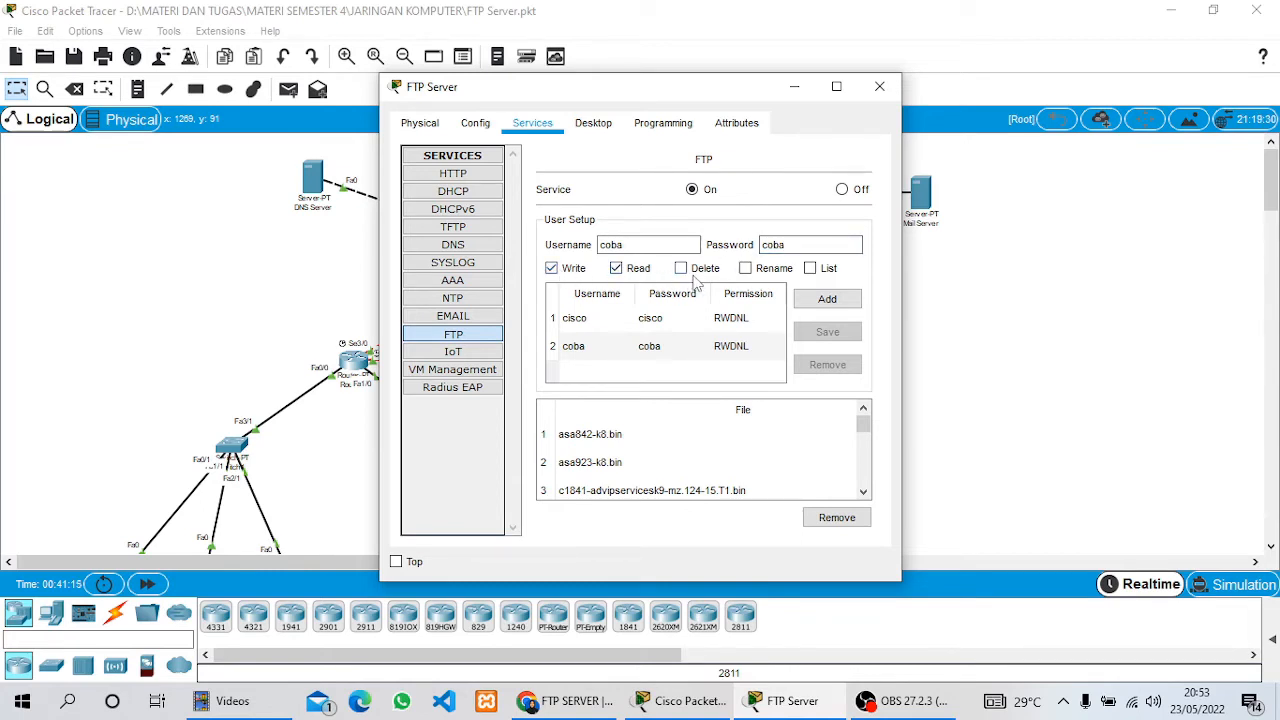
left_click(681, 268)
left_click(745, 268)
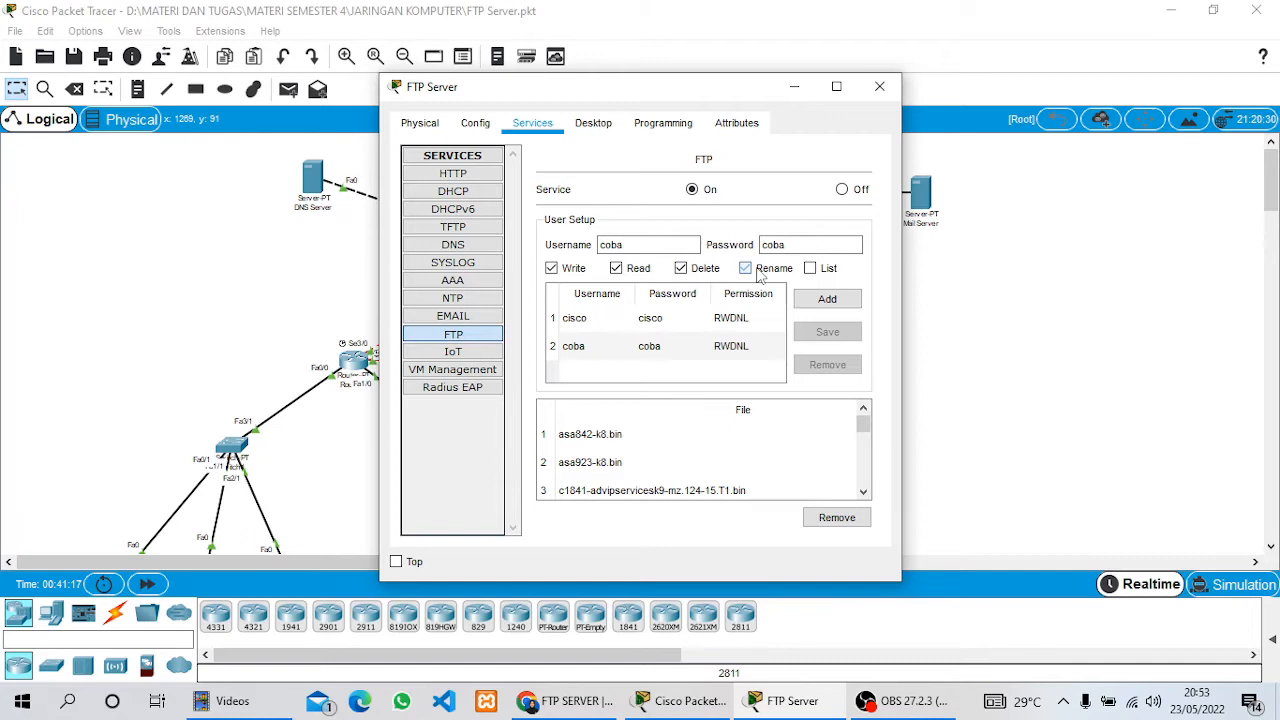
left_click(812, 269)
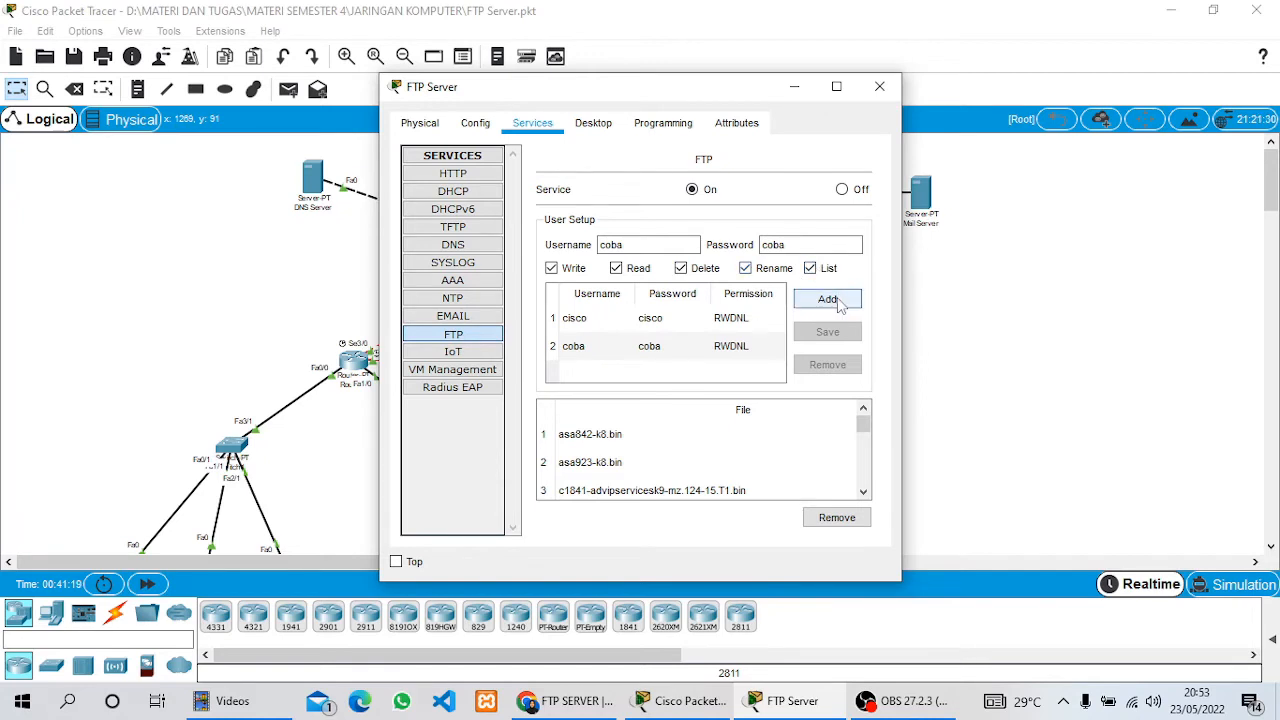
left_click(645, 351)
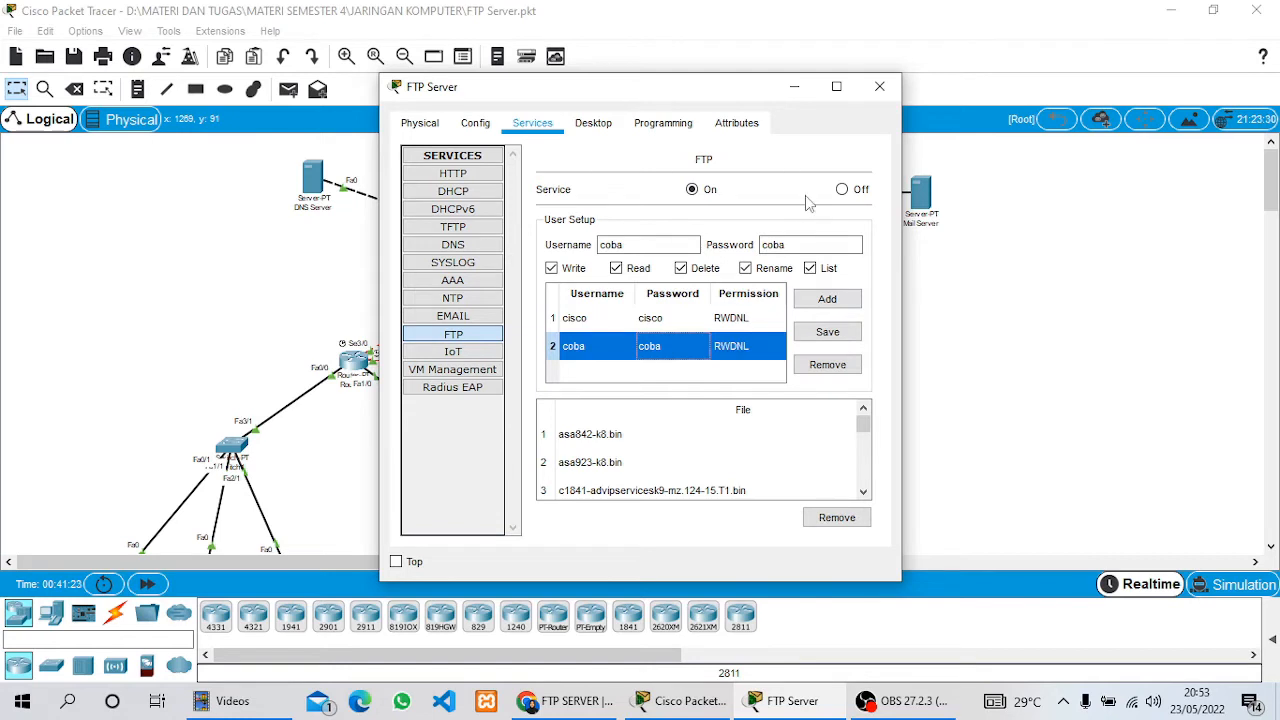
left_click(880, 90)
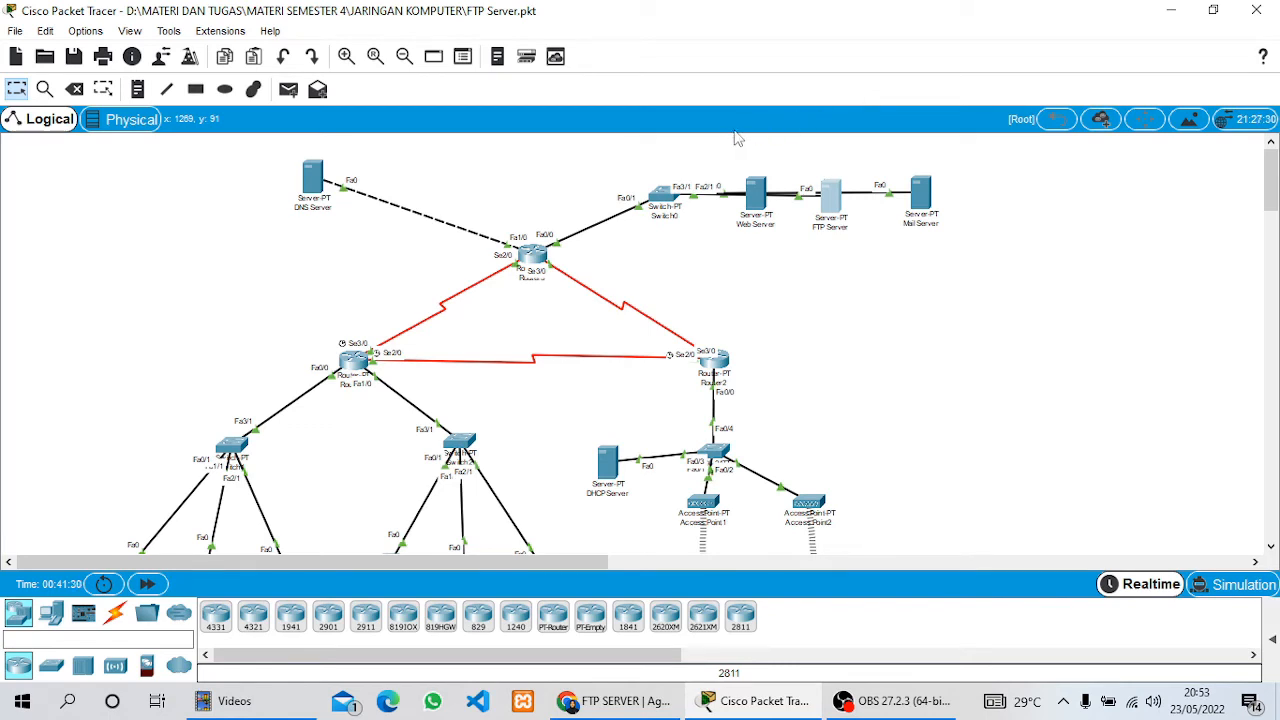
Step: Write the message "ini pesan dari pc 1" in a new text file in PC1's Text Editor
scroll(472, 290, "down", 3)
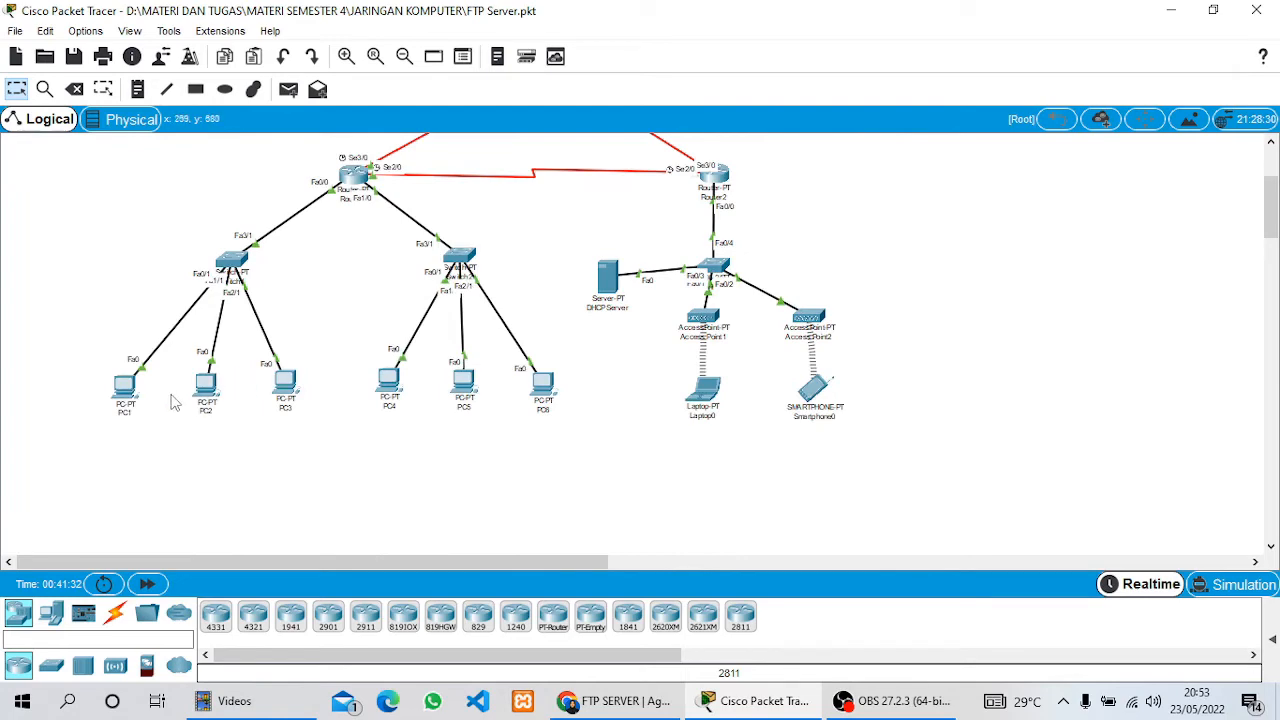
left_click(124, 388)
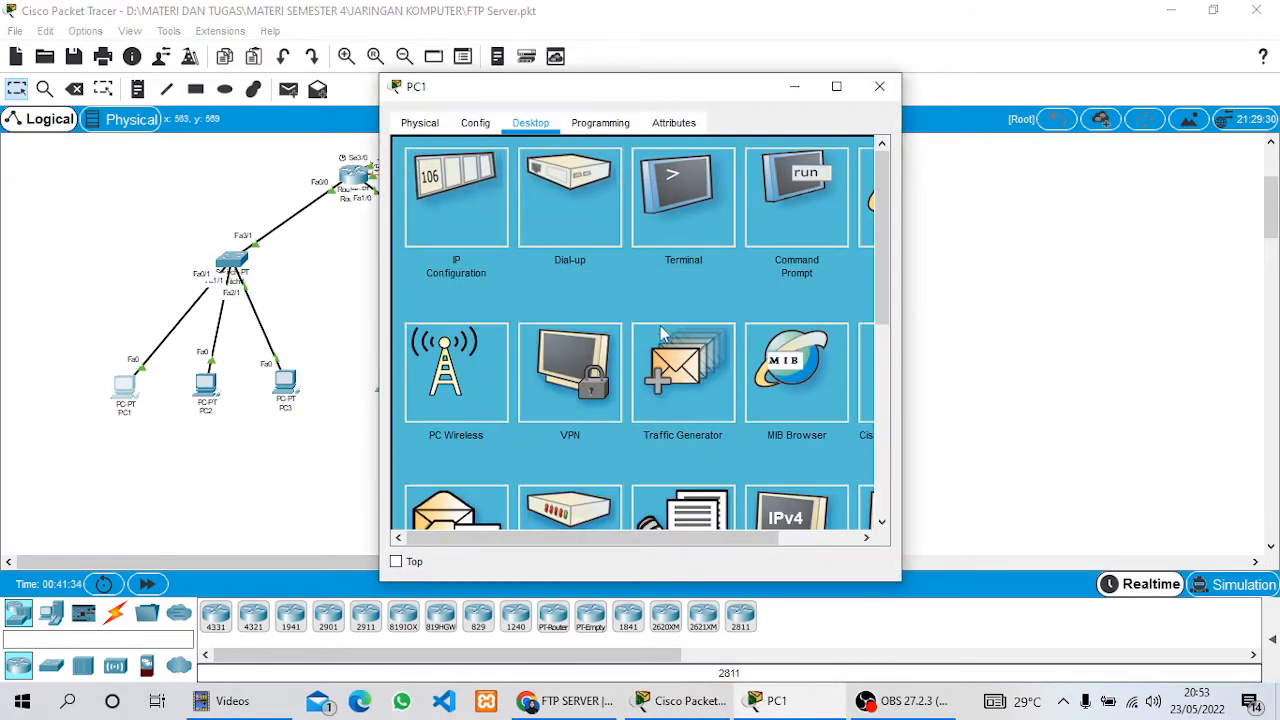
scroll(670, 340, "down", 2)
left_click(698, 446)
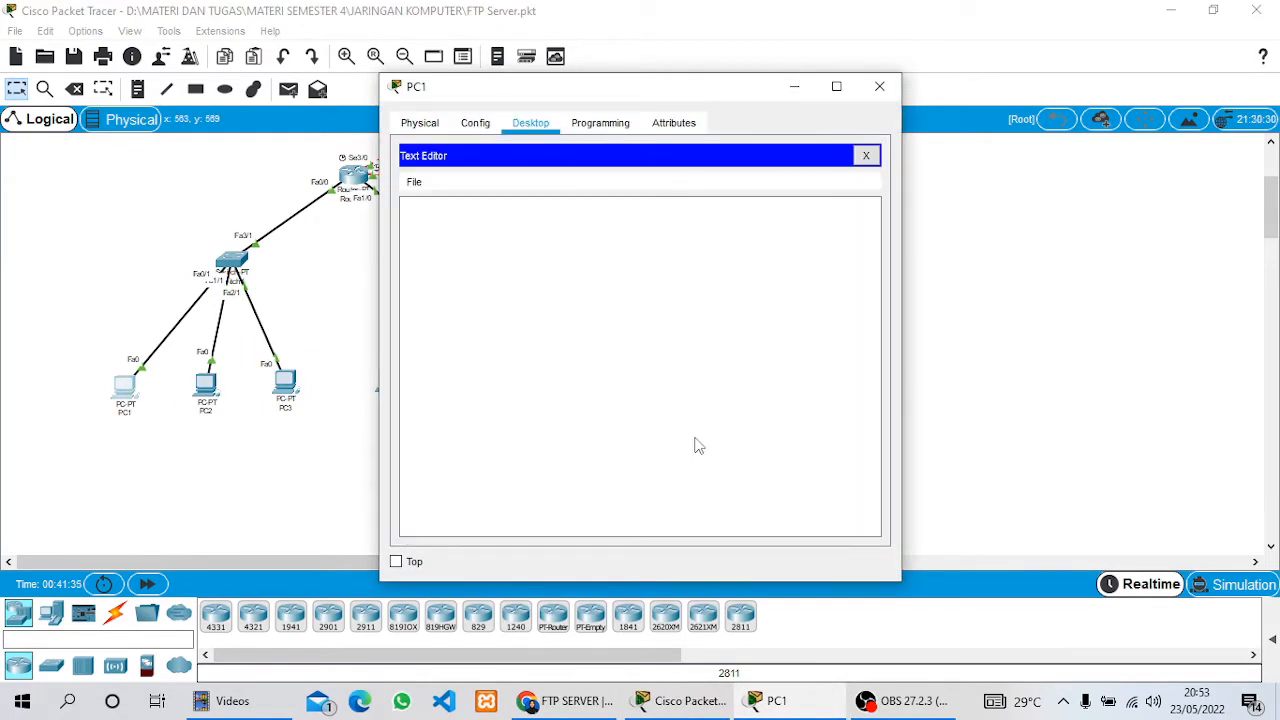
left_click(523, 219)
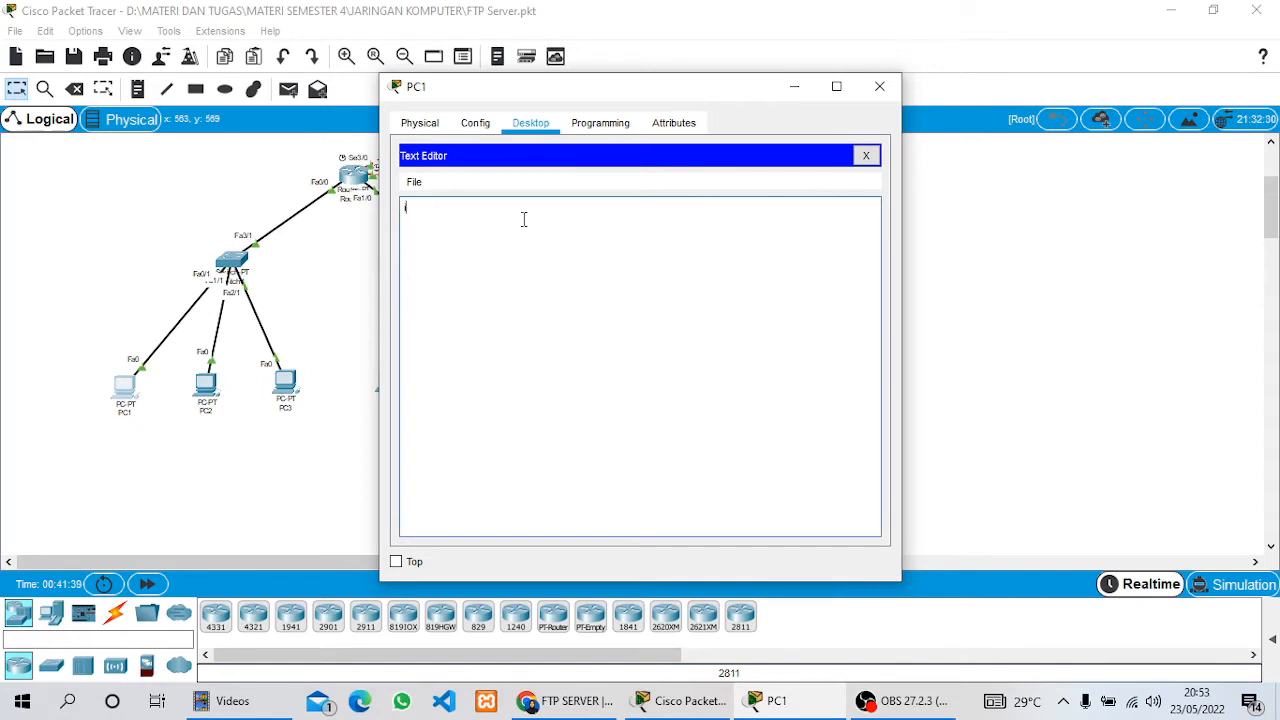
type("ini pesan dari pc 1")
Step: Save the PC1 text file under the name pesan-pc-1 and close the PC1 window
left_click(414, 181)
left_click(443, 247)
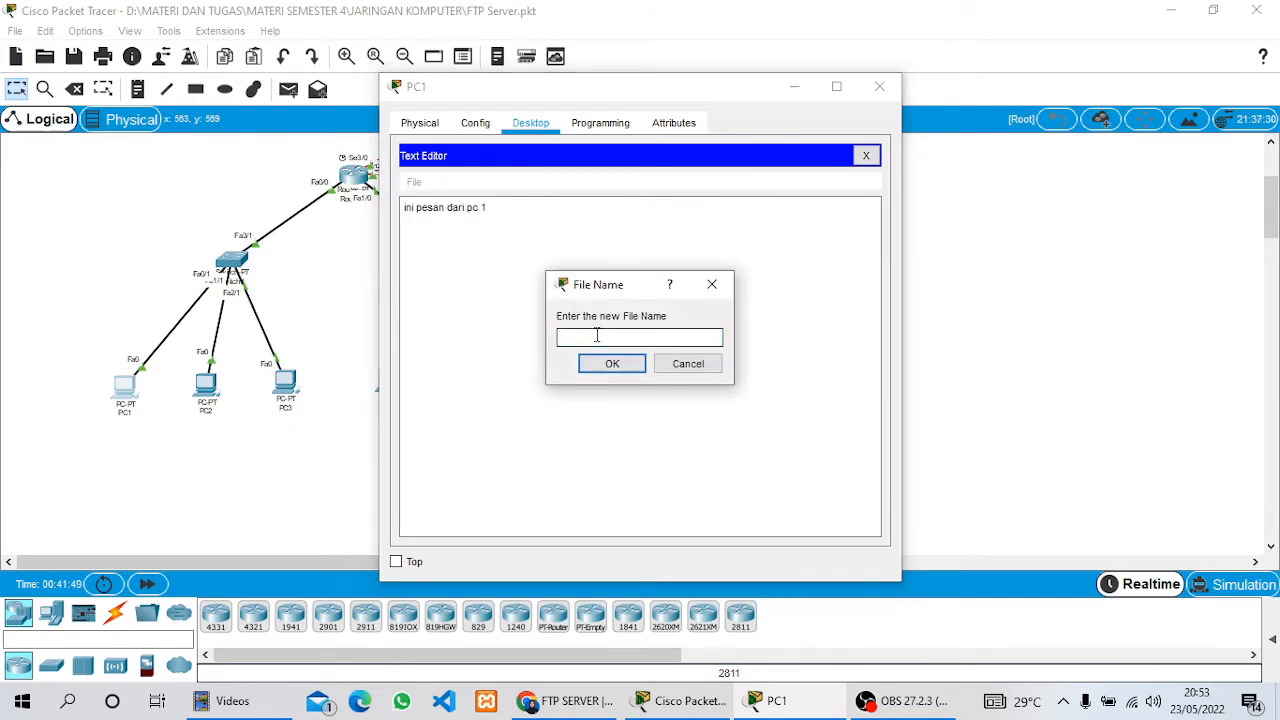
type("pesan-pc-1")
left_click(603, 365)
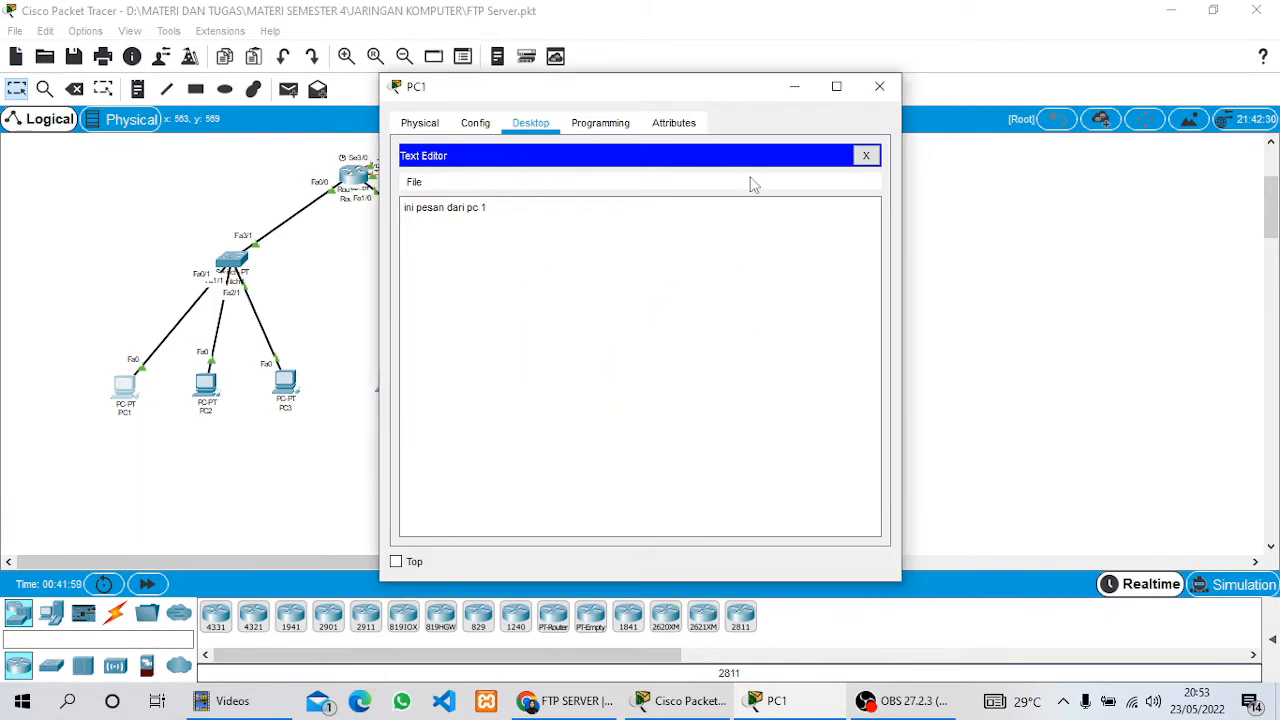
left_click(891, 85)
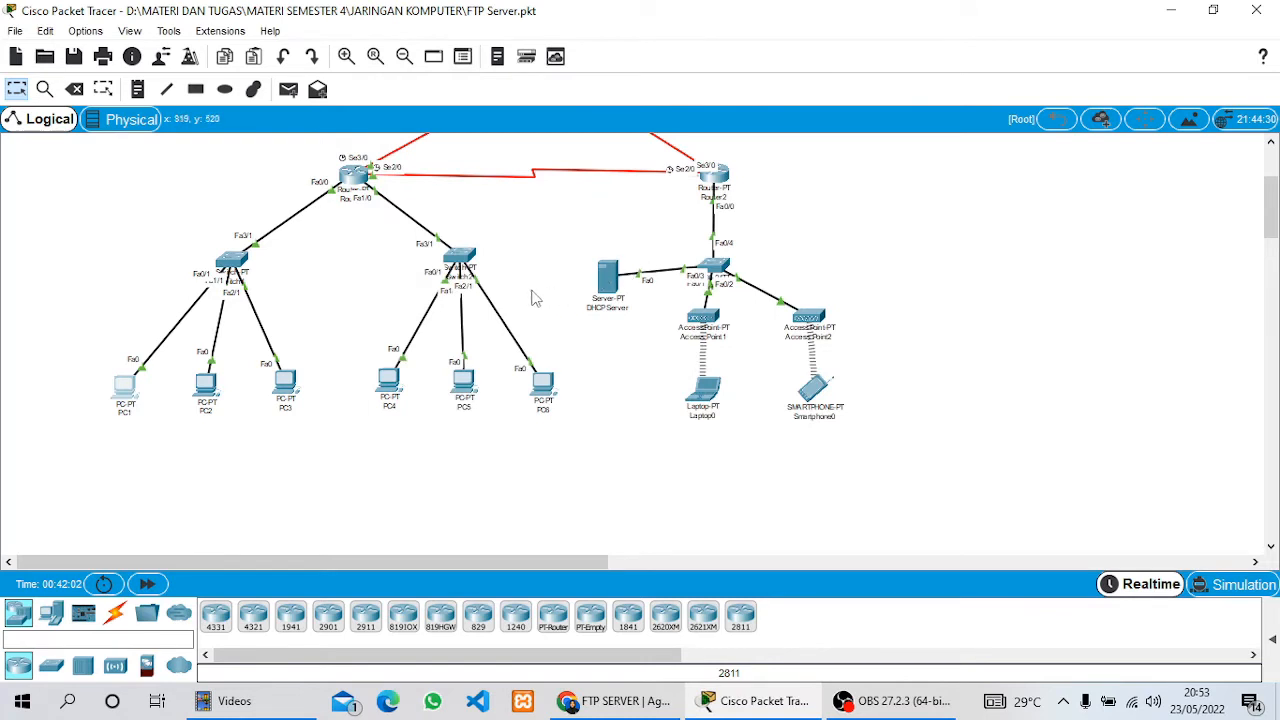
Step: List PC1's directory with dir in the Command Prompt and highlight the pesan-pc-1.txt entry
left_click(129, 389)
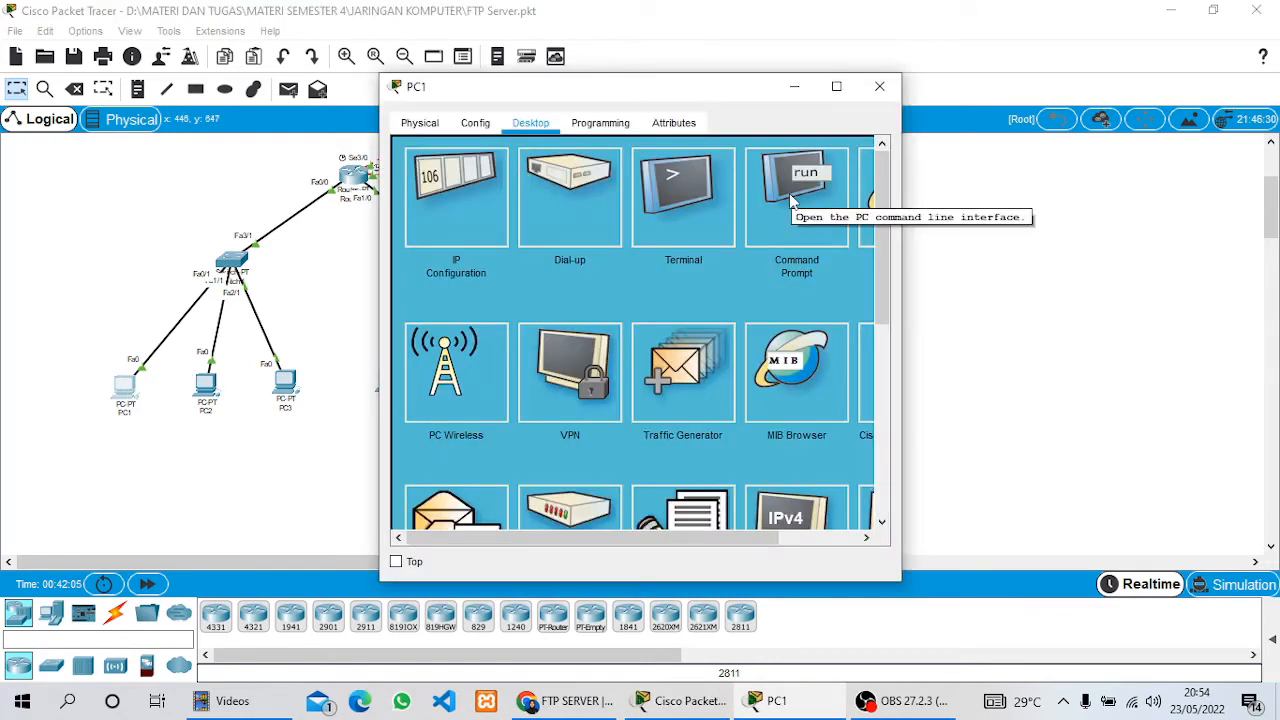
left_click(789, 193)
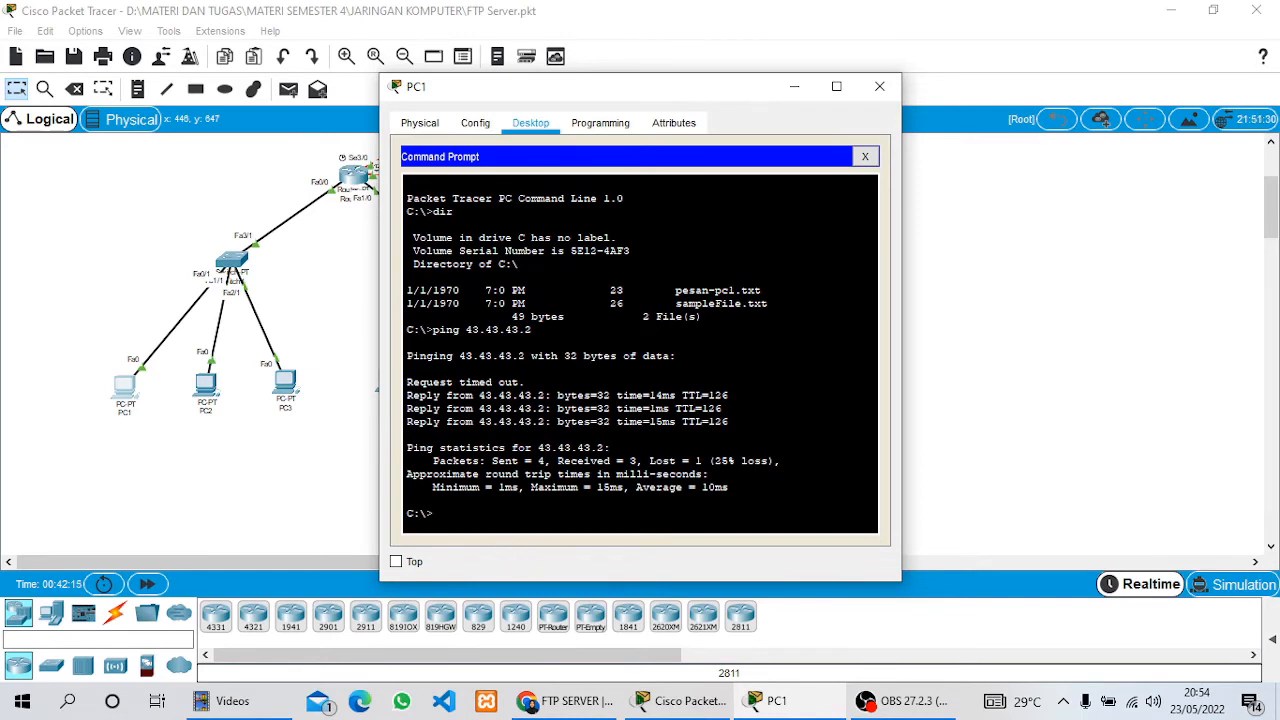
type("dir")
key("Return")
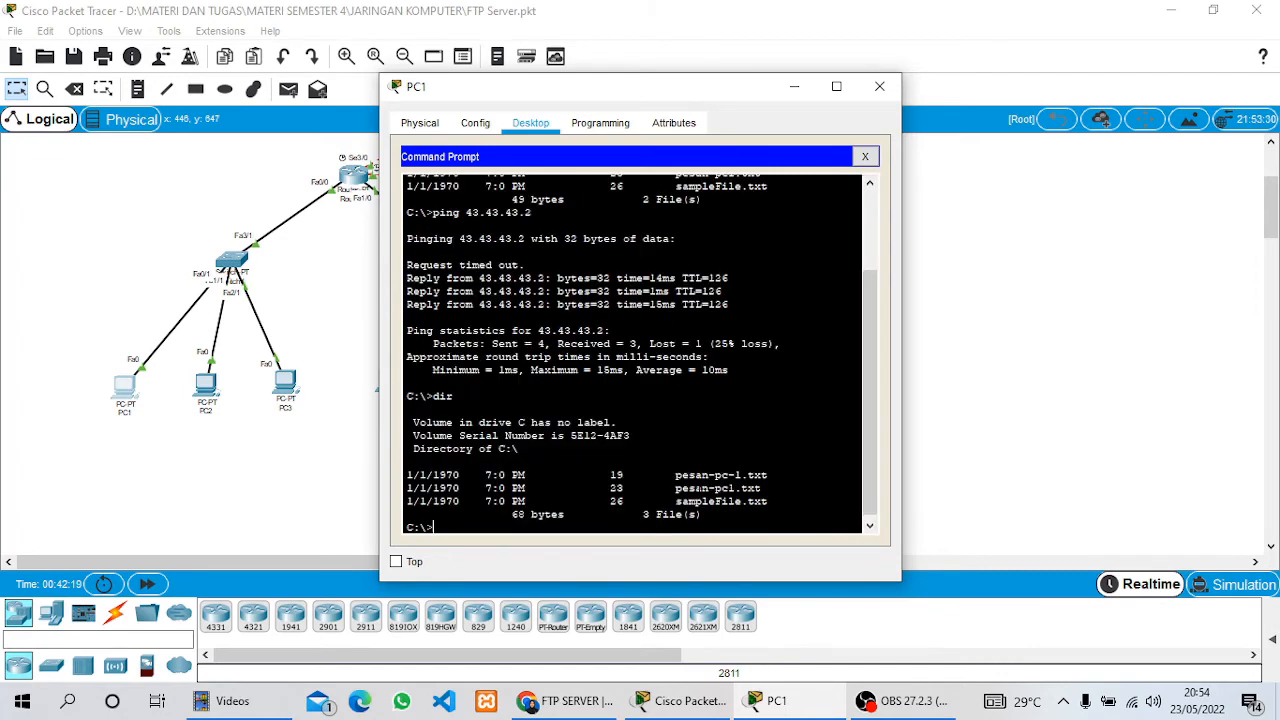
left_click_drag(781, 475, 407, 475)
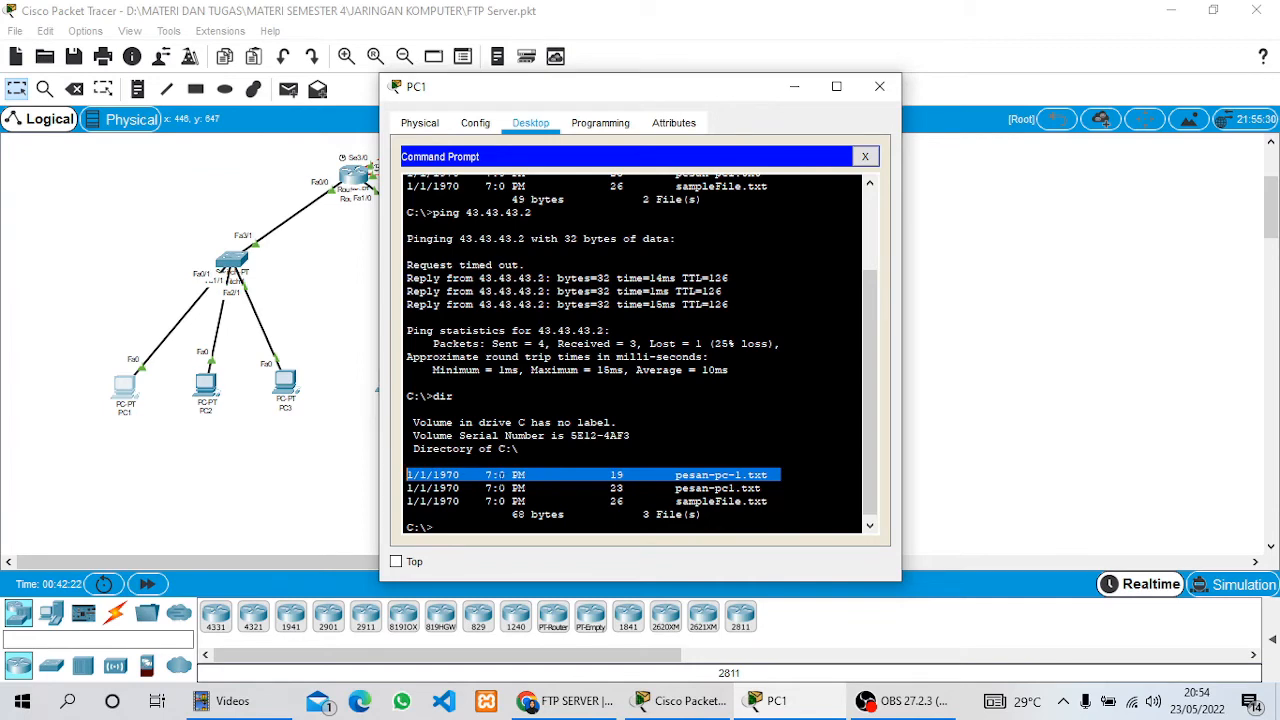
Step: Connect PC1 to the FTP server at 43.43.43.2 and log in as coba with the account password
left_click(600, 475)
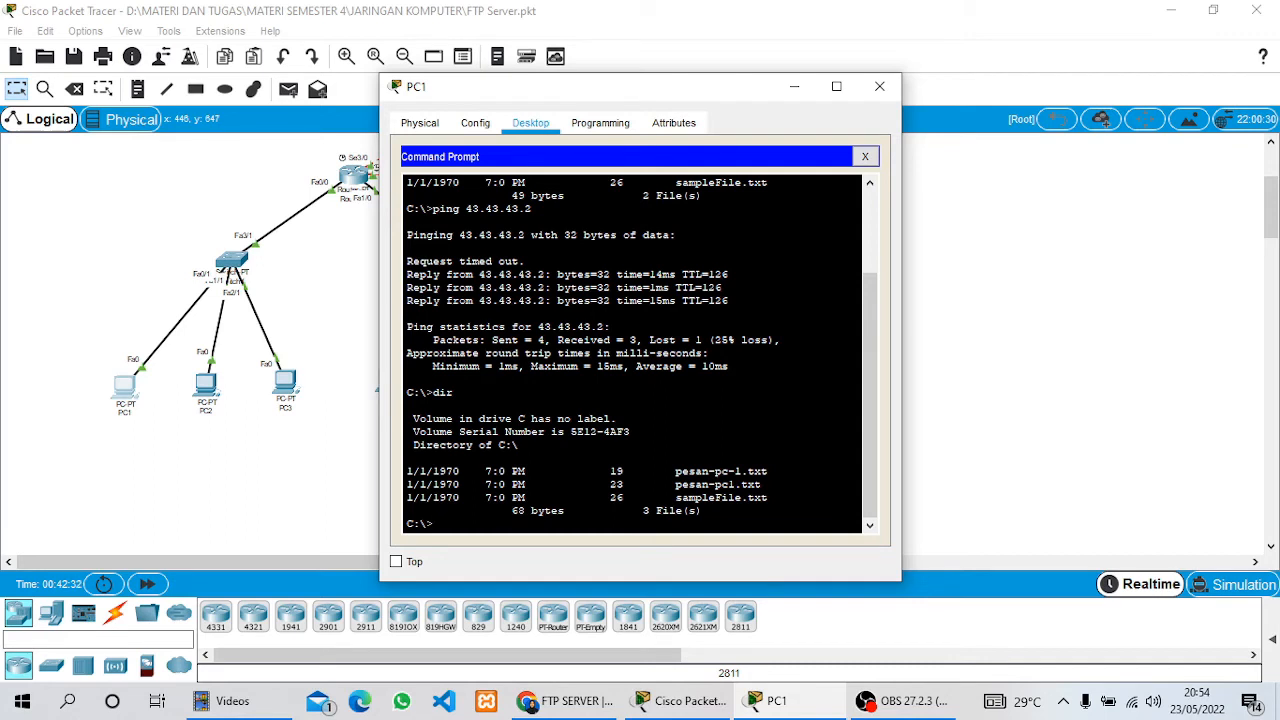
type("ftp 43.43.43.2")
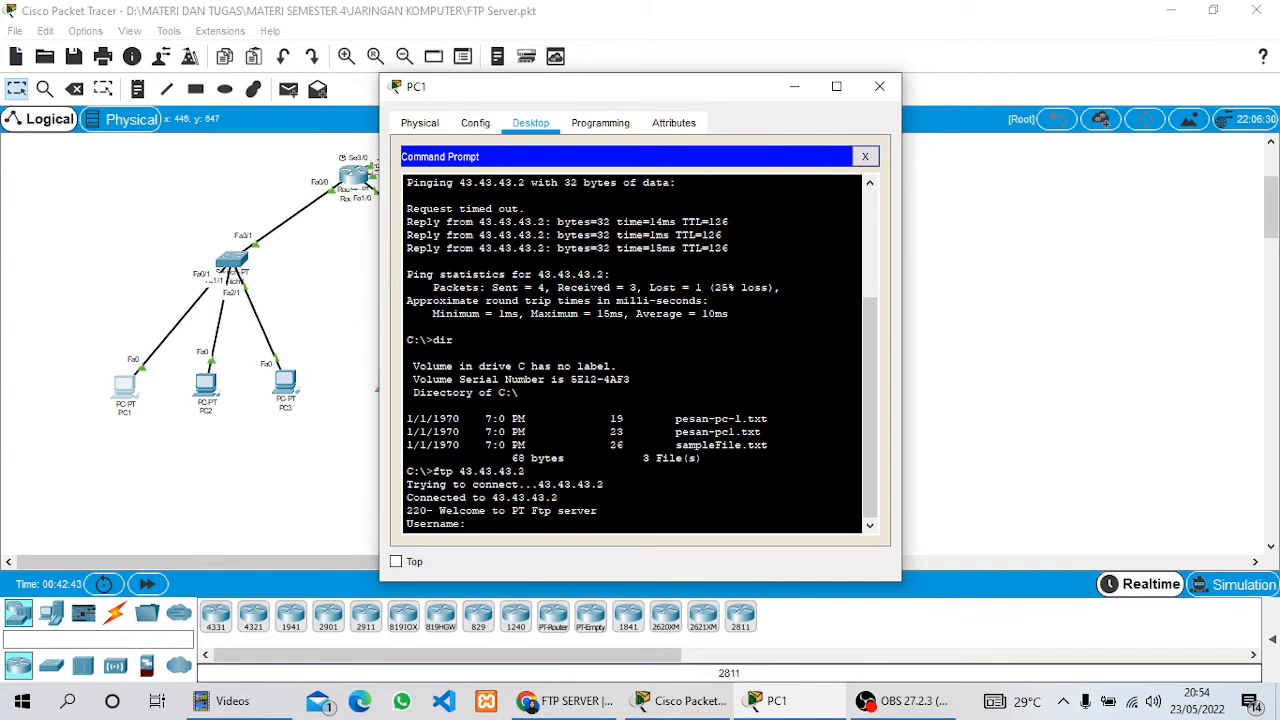
type("coba")
key("Return")
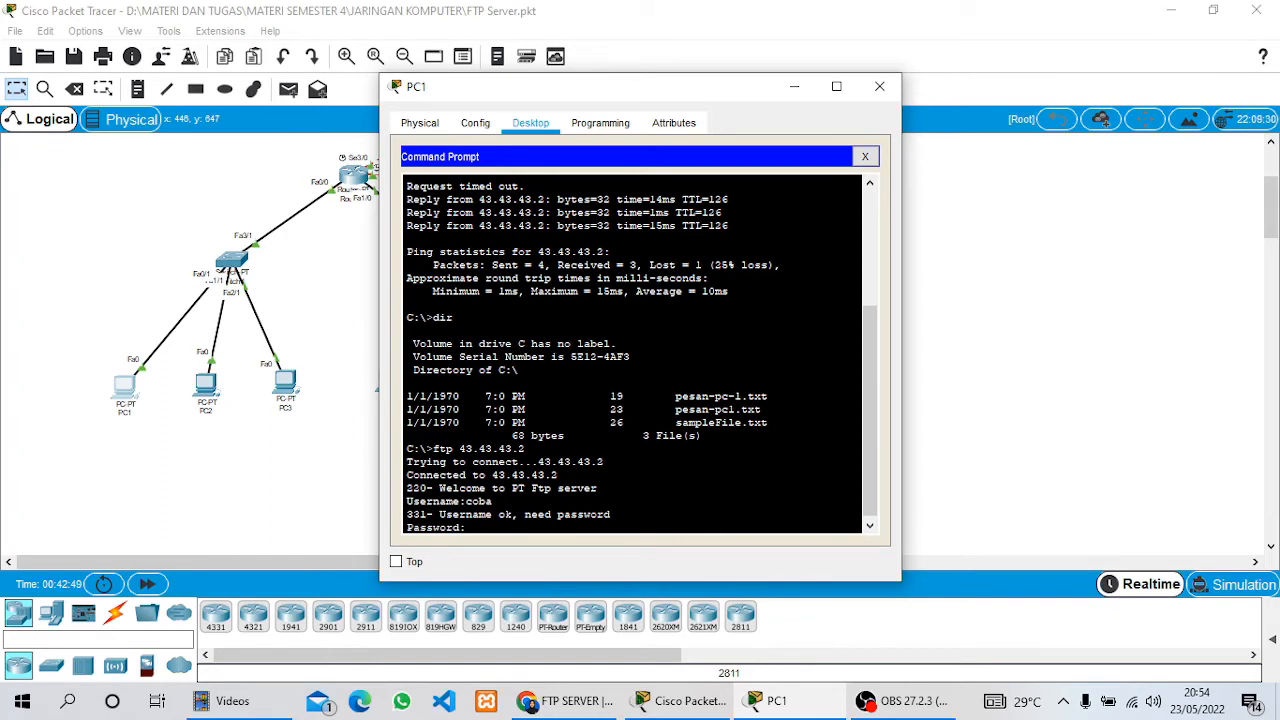
key("Return")
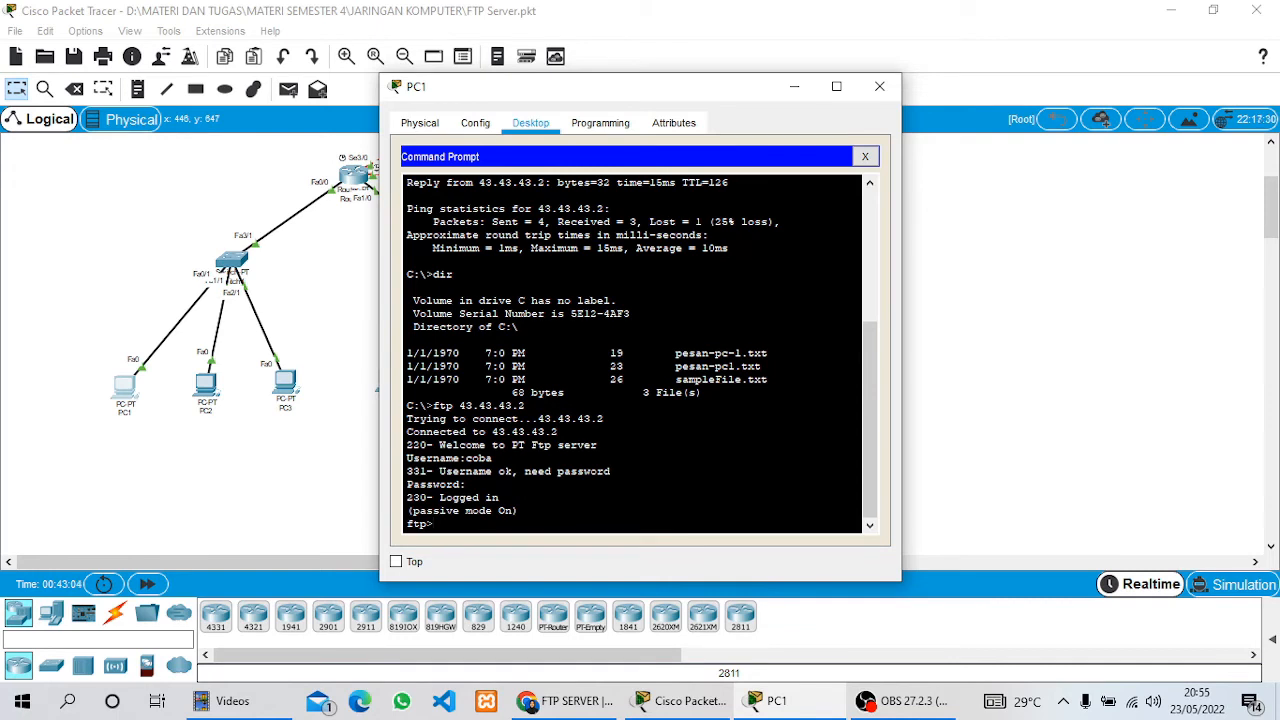
Step: Upload pesan-pc-1.txt from PC1 to the FTP server with put and highlight the transfer completion line
type("put pesan-pc-1.txt")
key("Return")
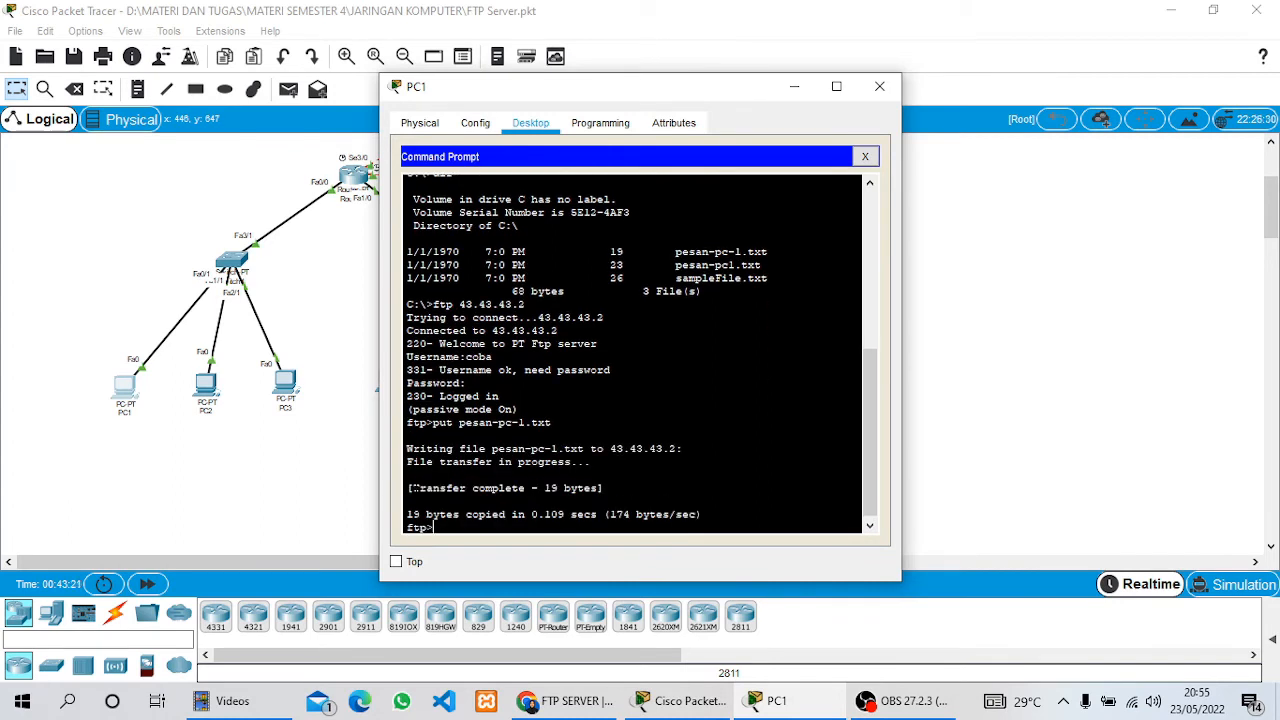
left_click_drag(413, 488, 604, 488)
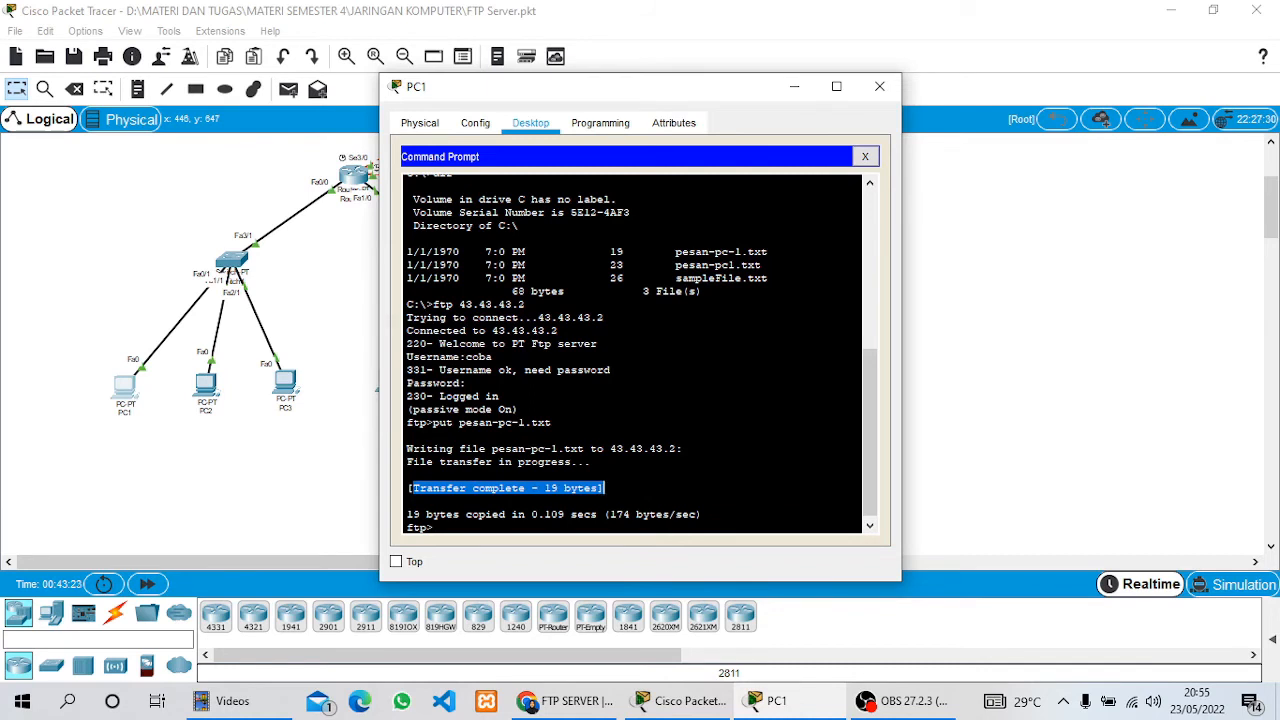
left_click(551, 528)
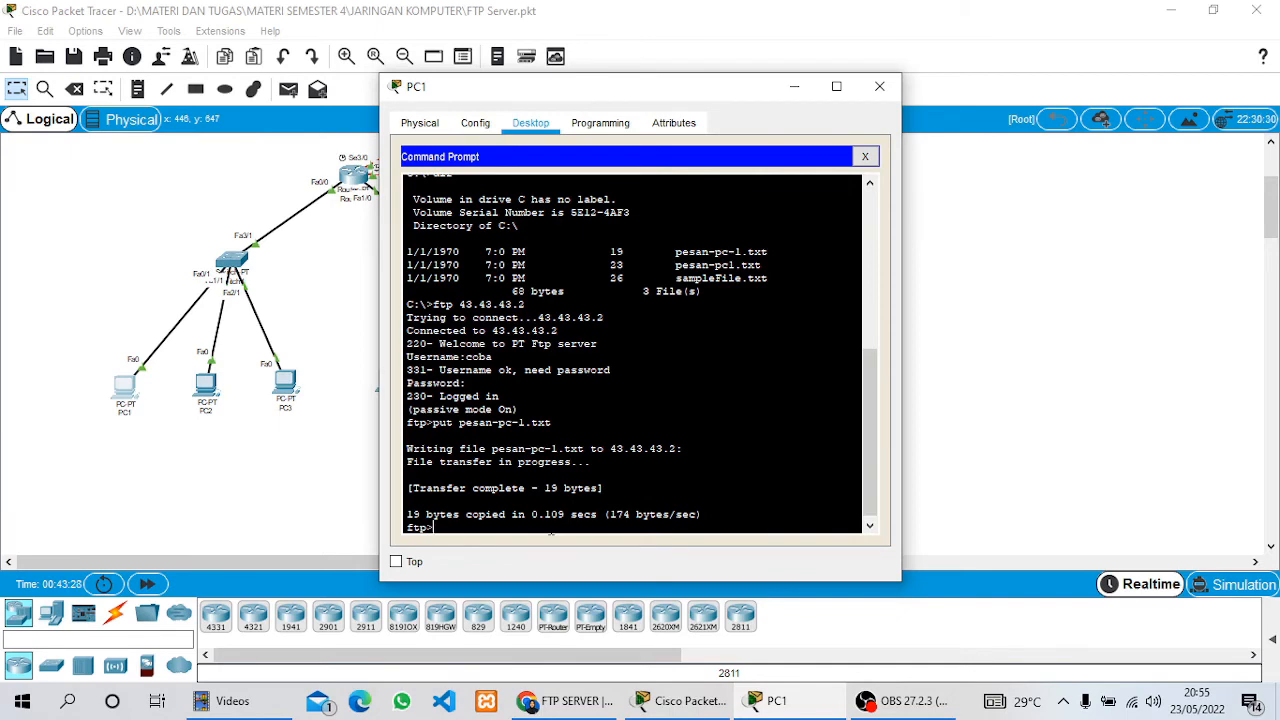
Step: List the FTP server's files with dir, highlight the pesan-pc-1.txt entry, and close the PC1 window
type("dir")
key("Return")
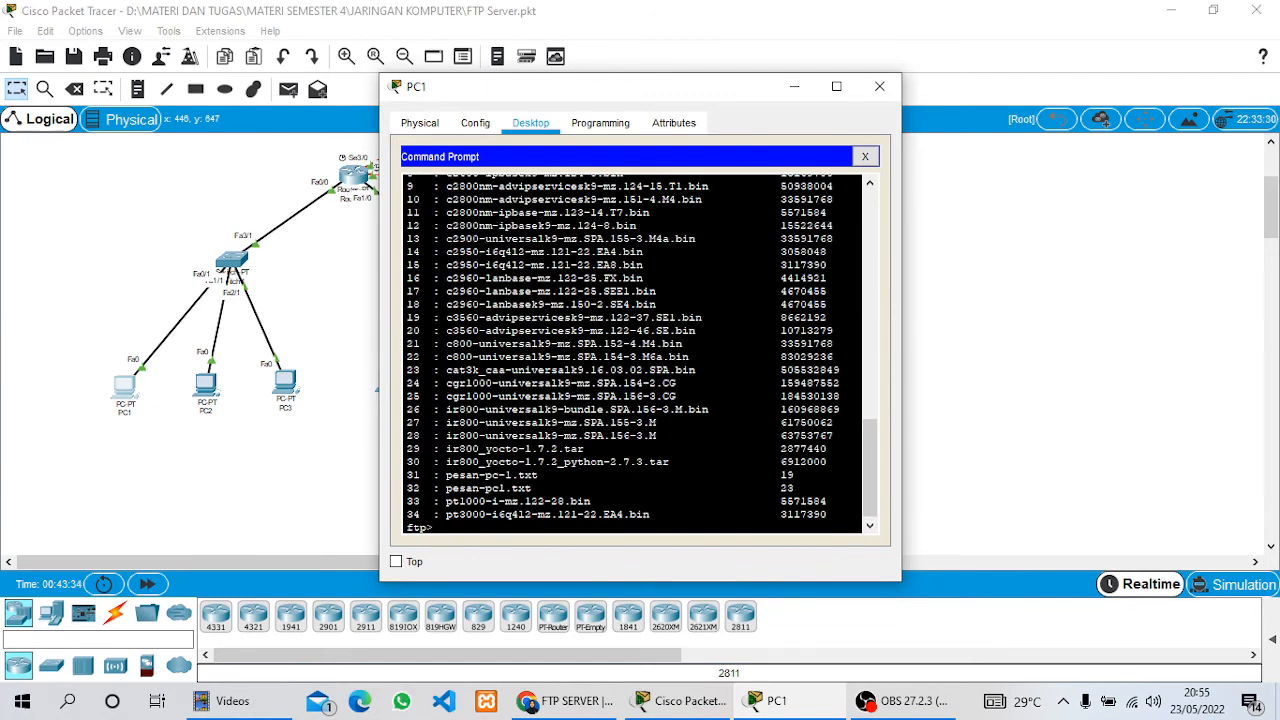
left_click_drag(410, 474, 795, 474)
scroll(632, 354, "down", 1)
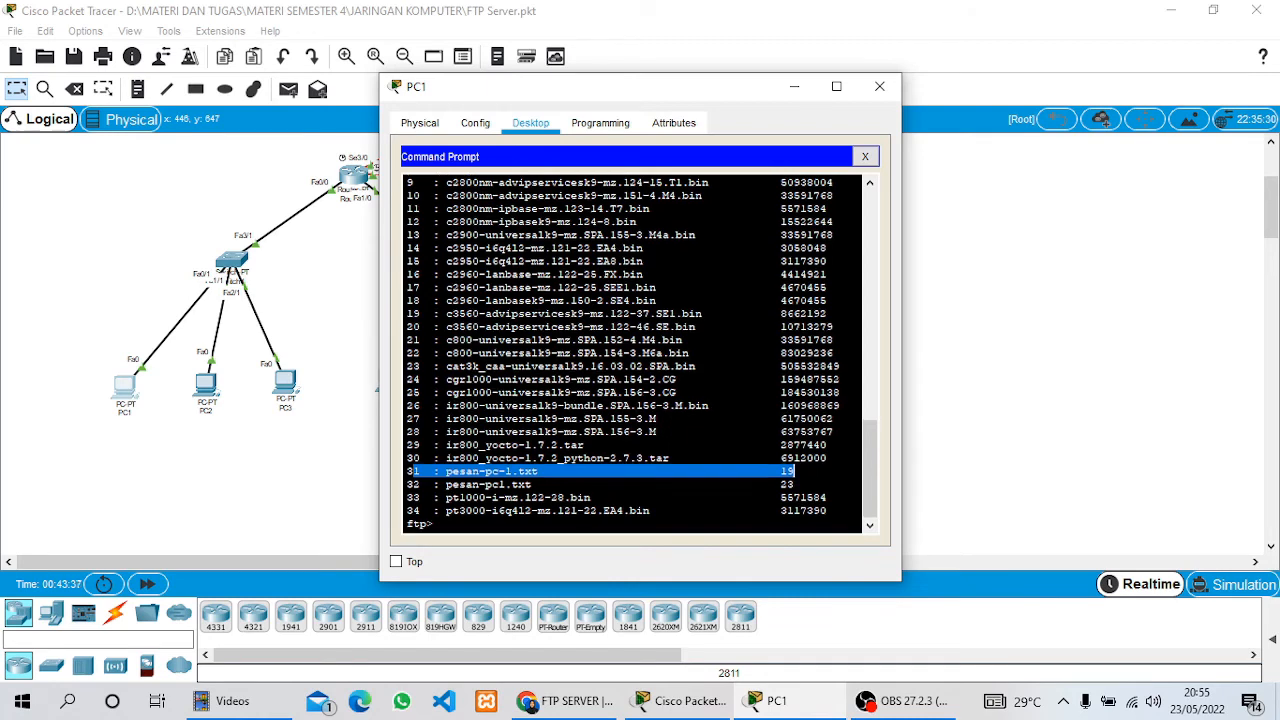
scroll(642, 354, "up", 1)
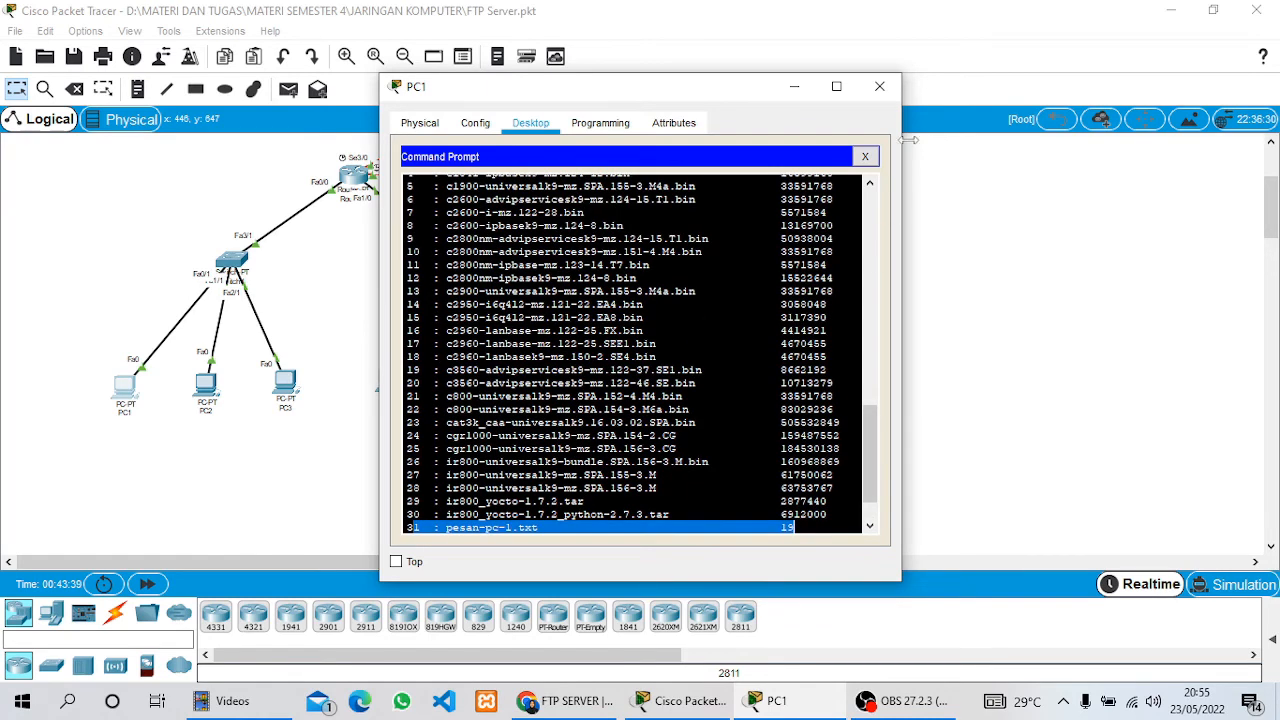
left_click(879, 86)
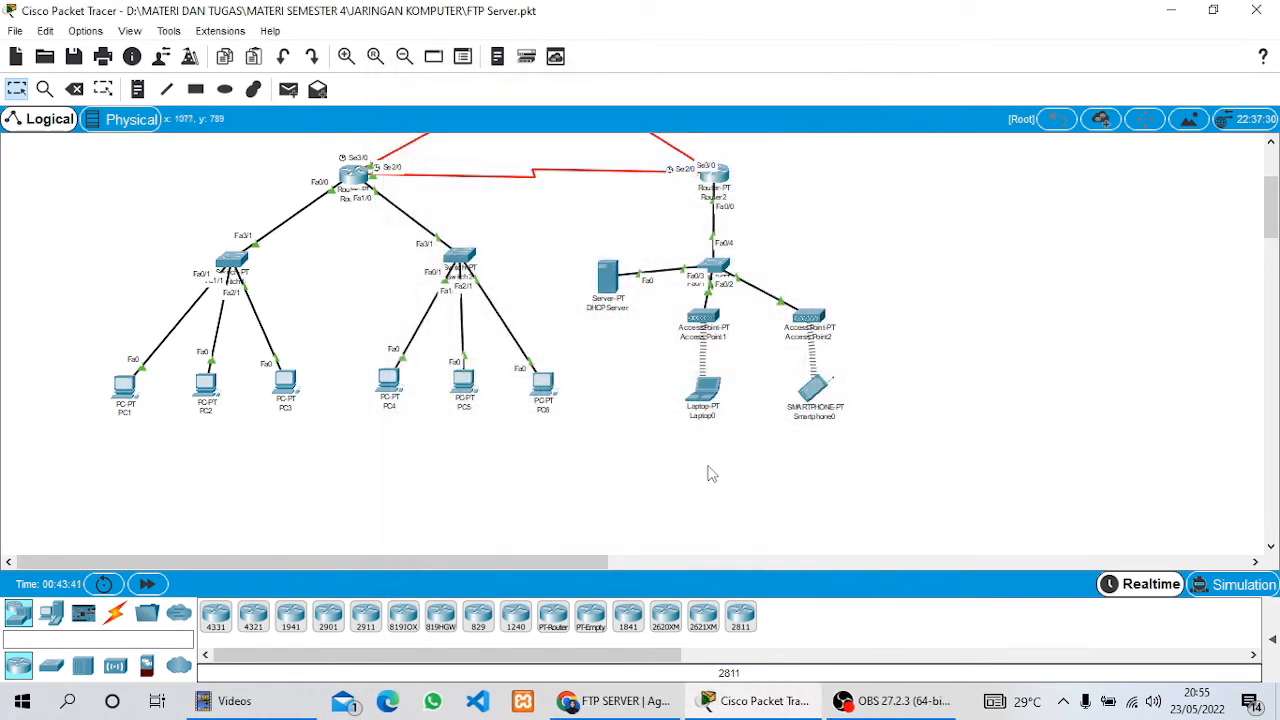
Step: In Laptop0's Command Prompt, connect to the FTP server at 43.43.43.2 and log in as coba with the account password
left_click(705, 392)
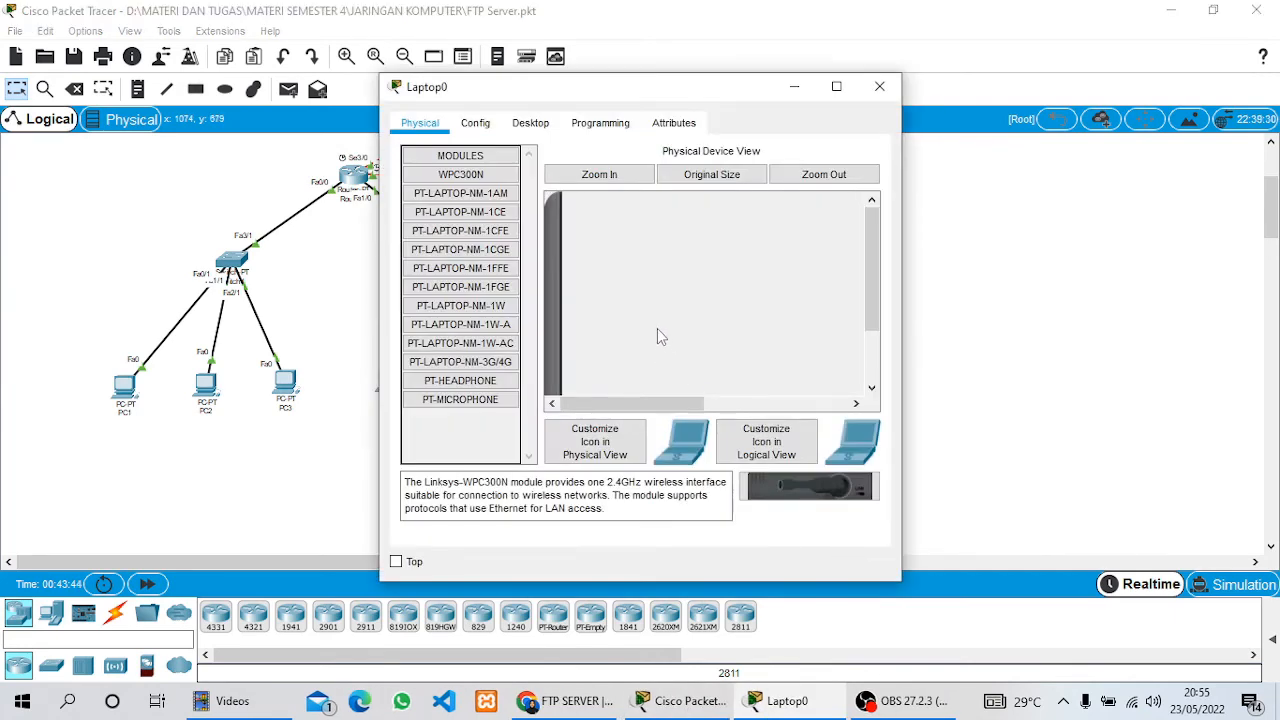
left_click(530, 122)
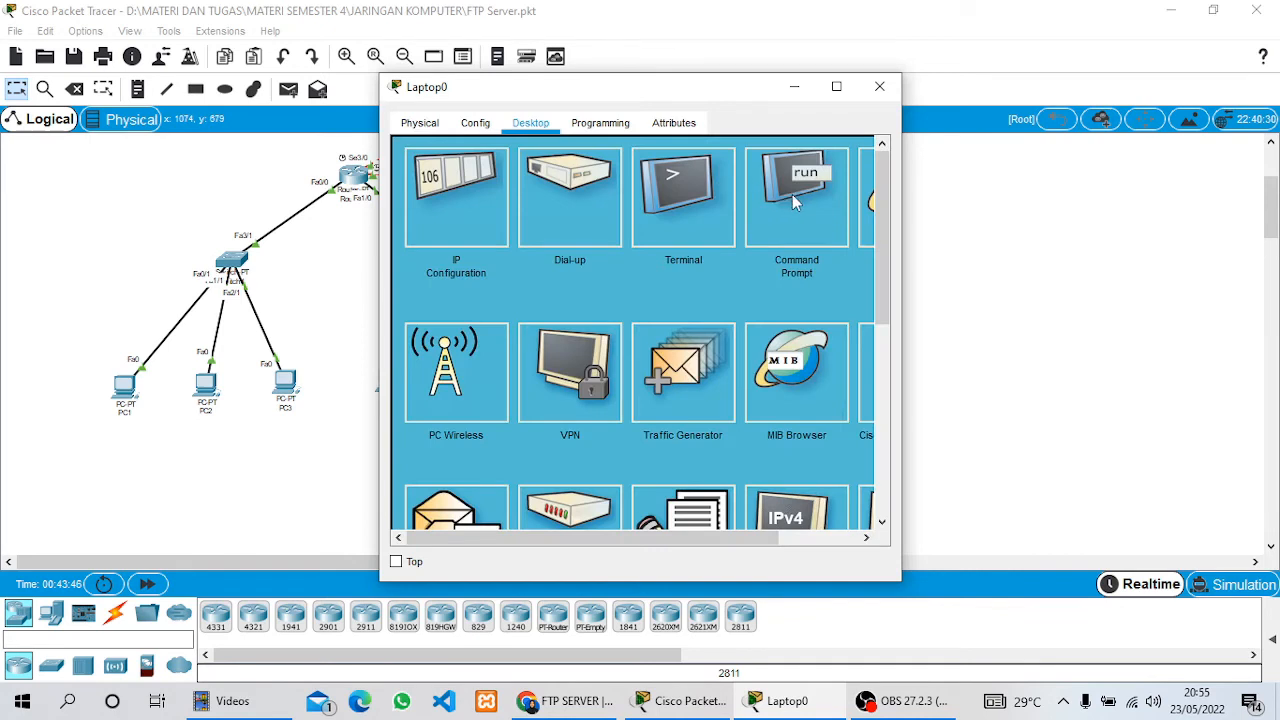
left_click(794, 201)
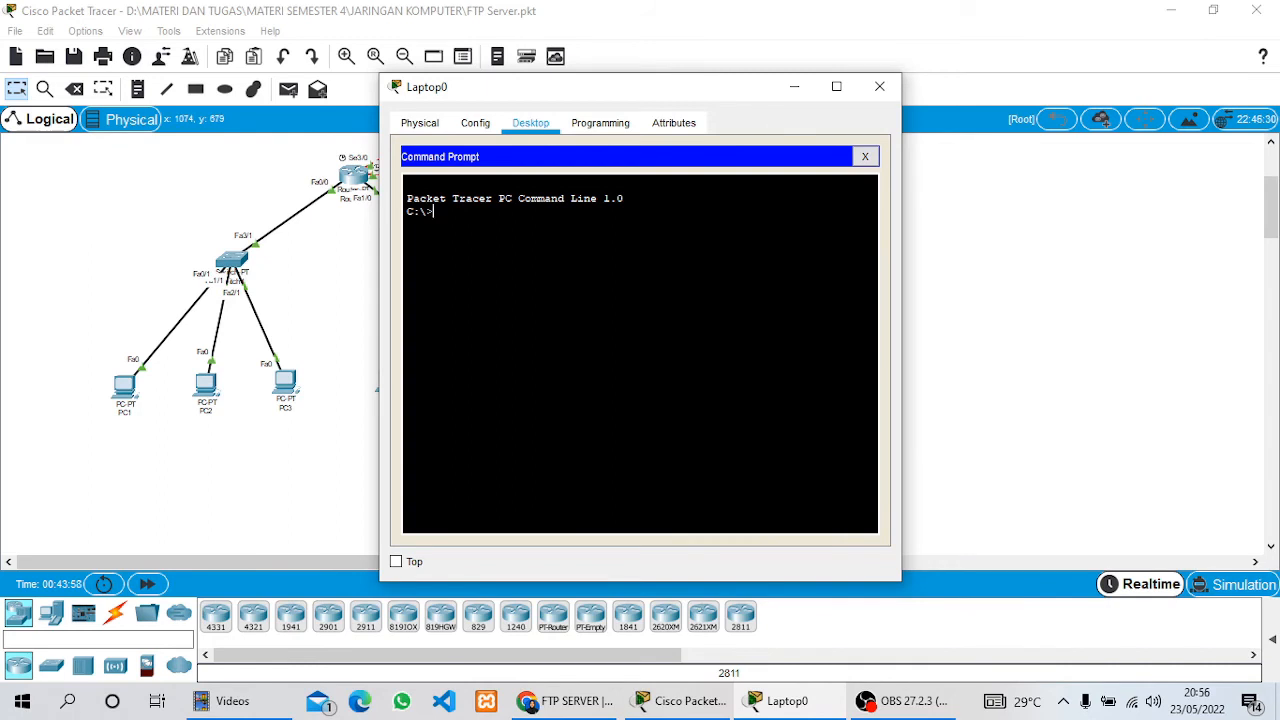
type("ftp 43.43.43.2")
key("Return")
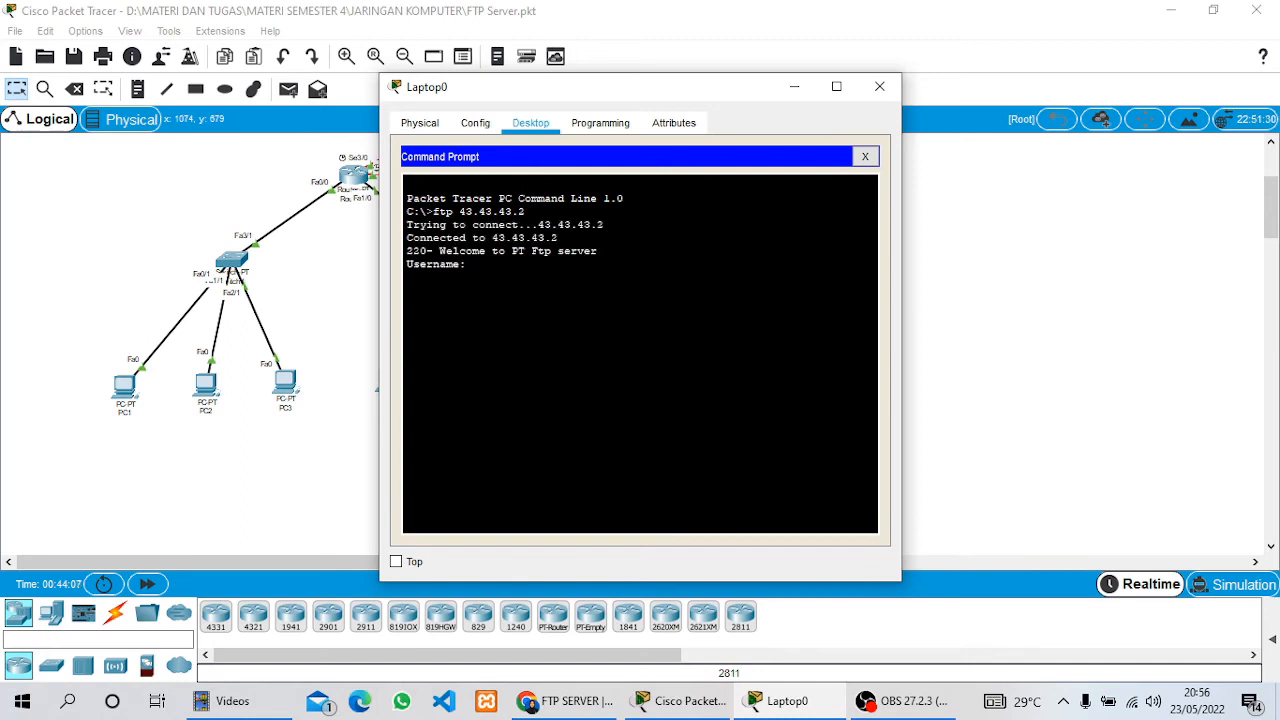
type("coba")
key("Return")
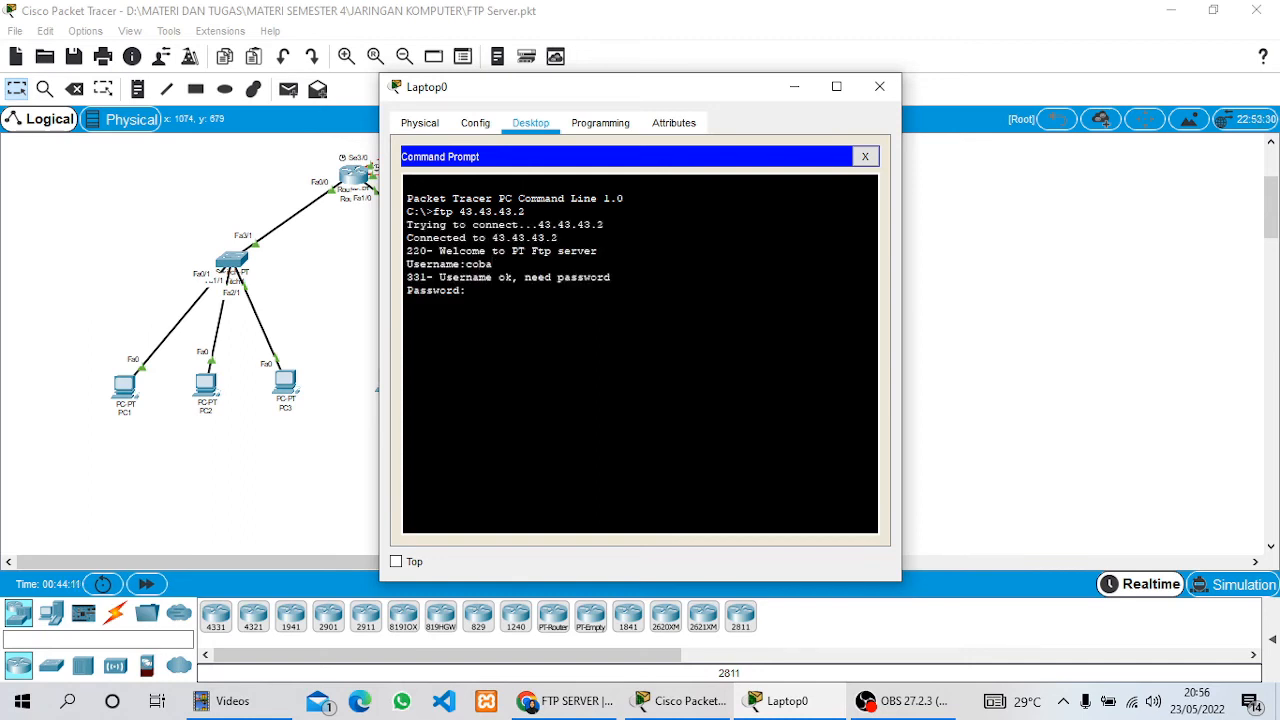
key("Return")
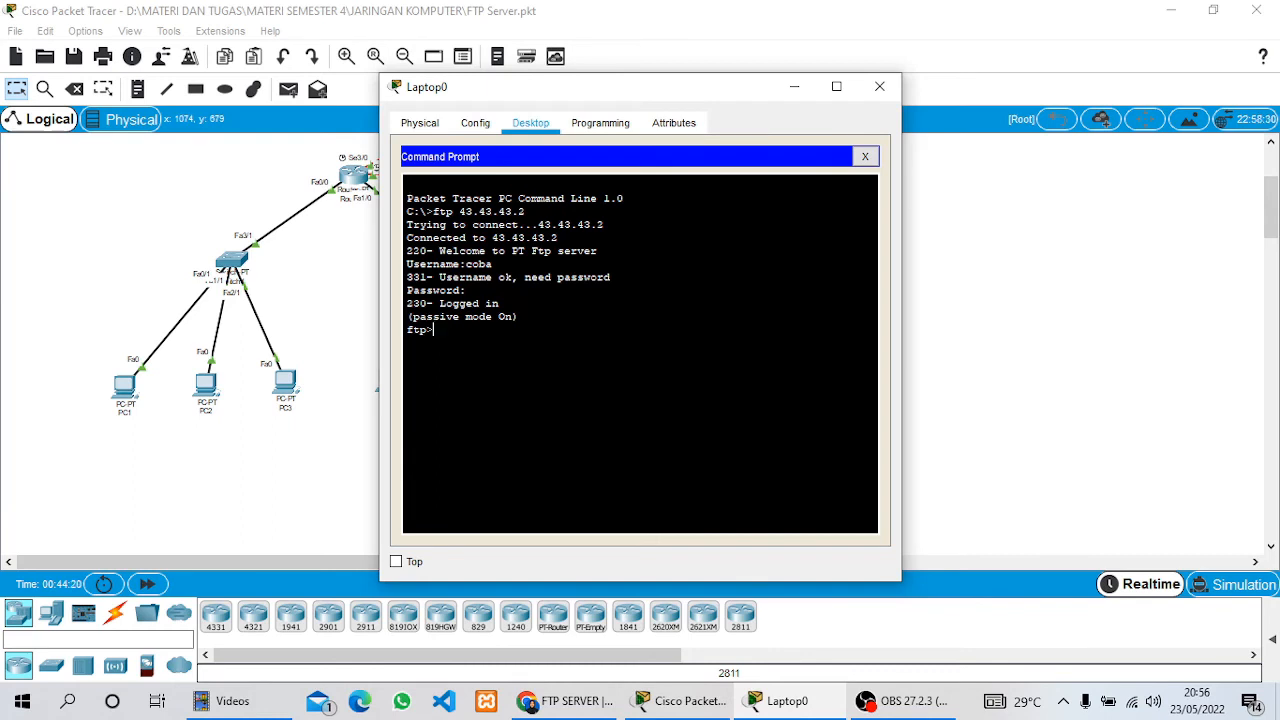
Step: Download pesan-pc-1.txt from the FTP server to Laptop0 with get and close the Laptop0 window
type("get pesan-pc-1.txt")
key("Return")
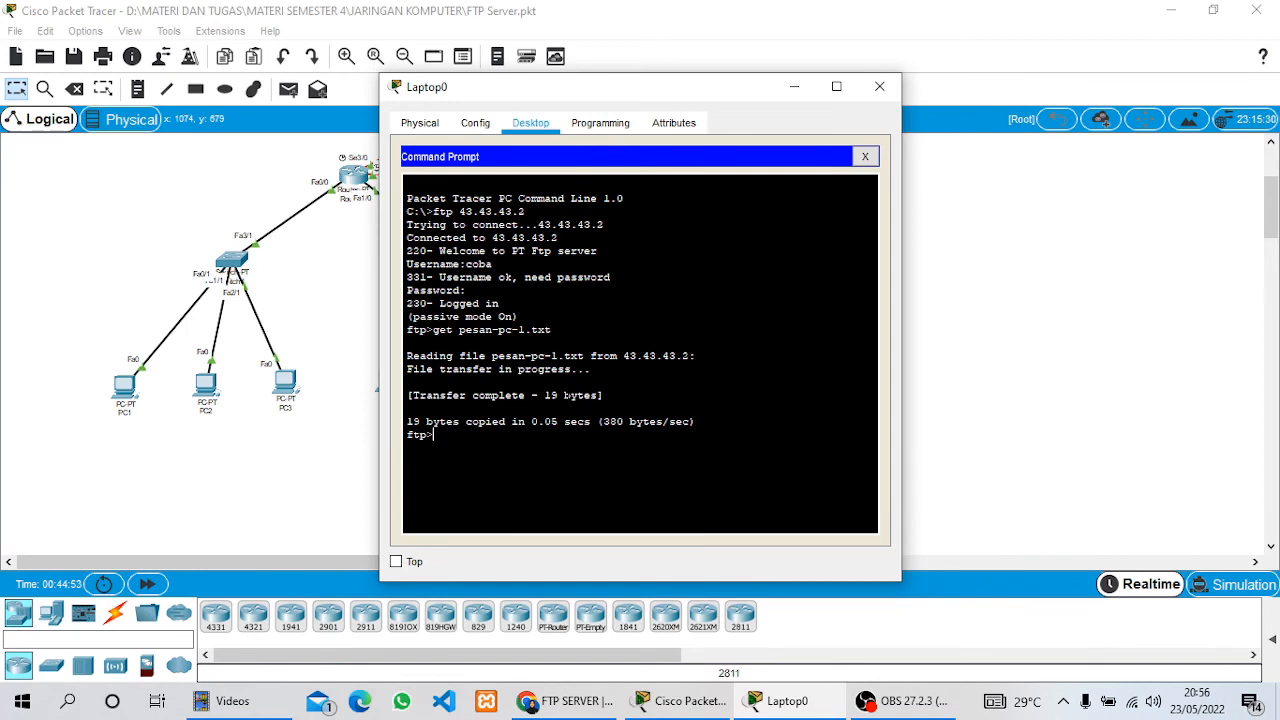
left_click(881, 98)
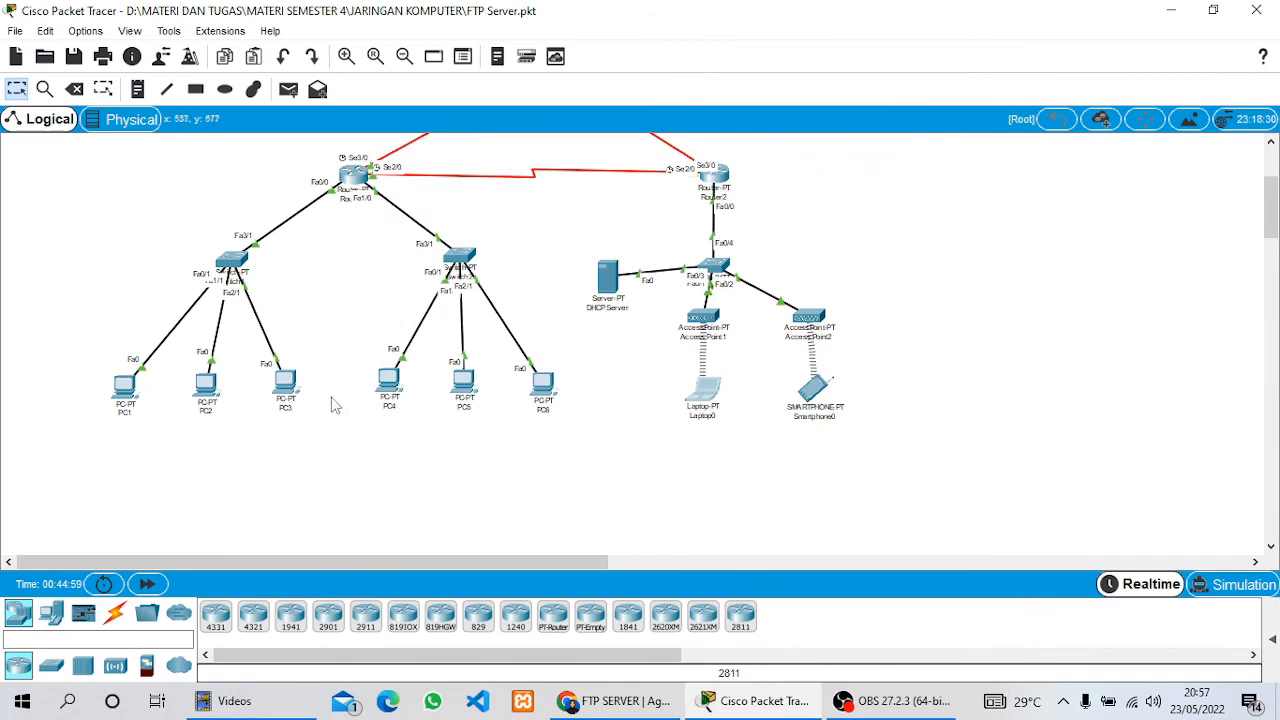
Step: Open pesan-pc-1.txt in PC1's Text Editor to view its message, and minimize the PC1 window
left_click(141, 391)
scroll(618, 288, "down", 4)
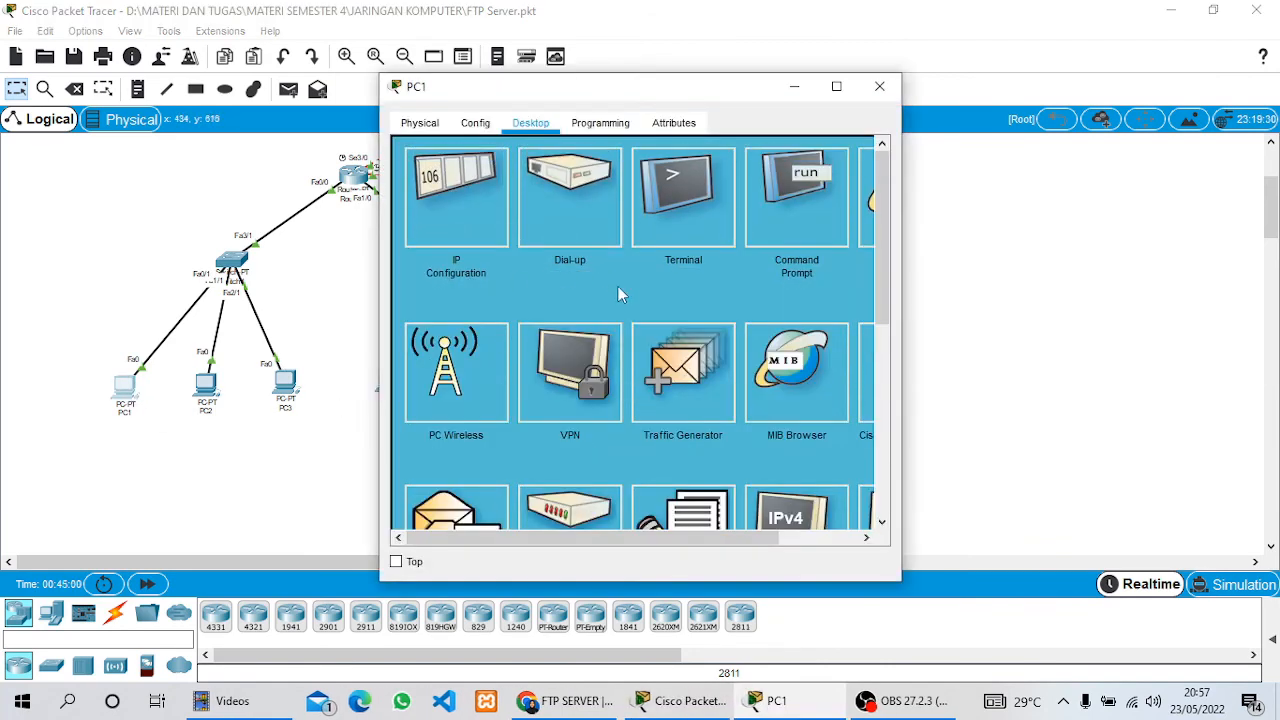
left_click(690, 440)
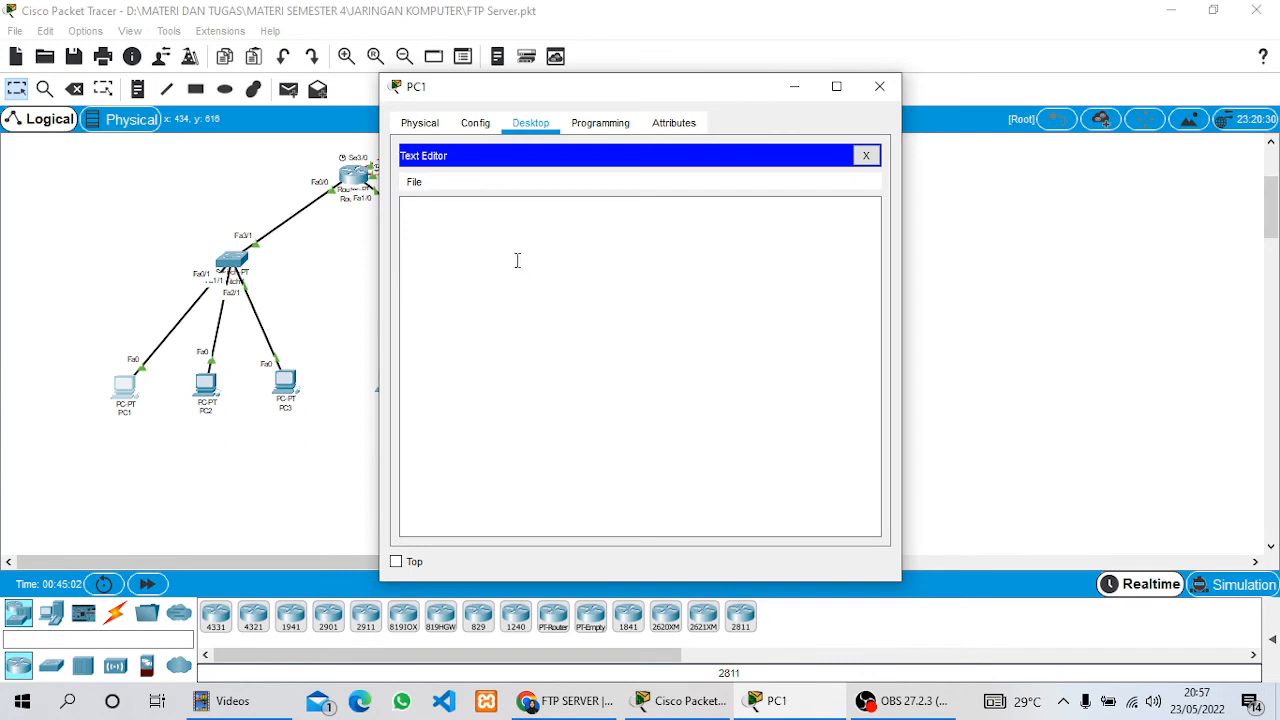
left_click(415, 184)
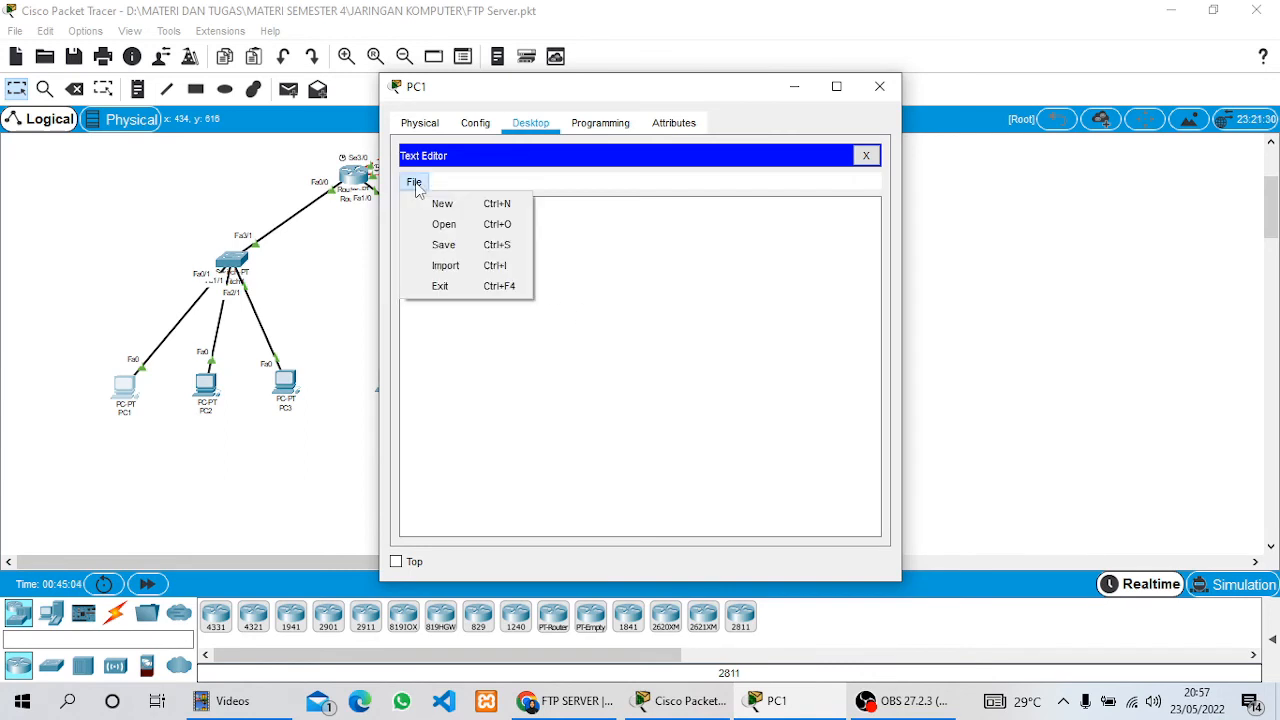
left_click(468, 225)
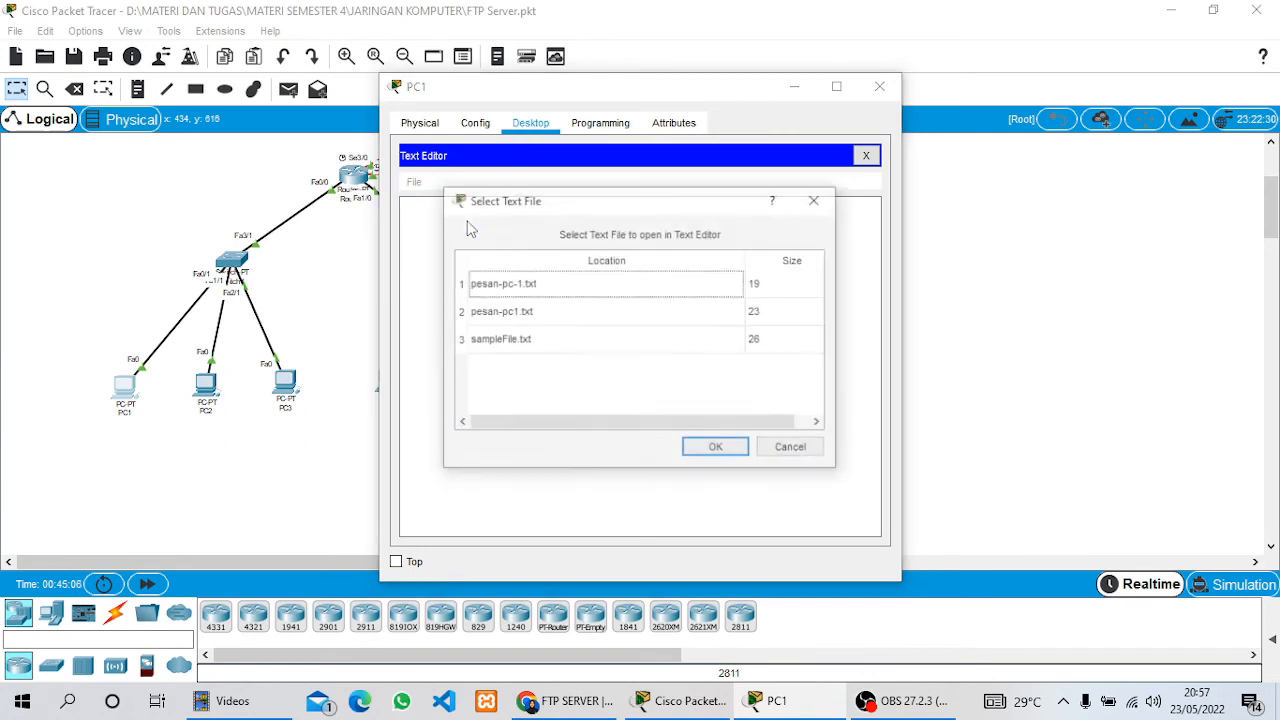
left_click(551, 285)
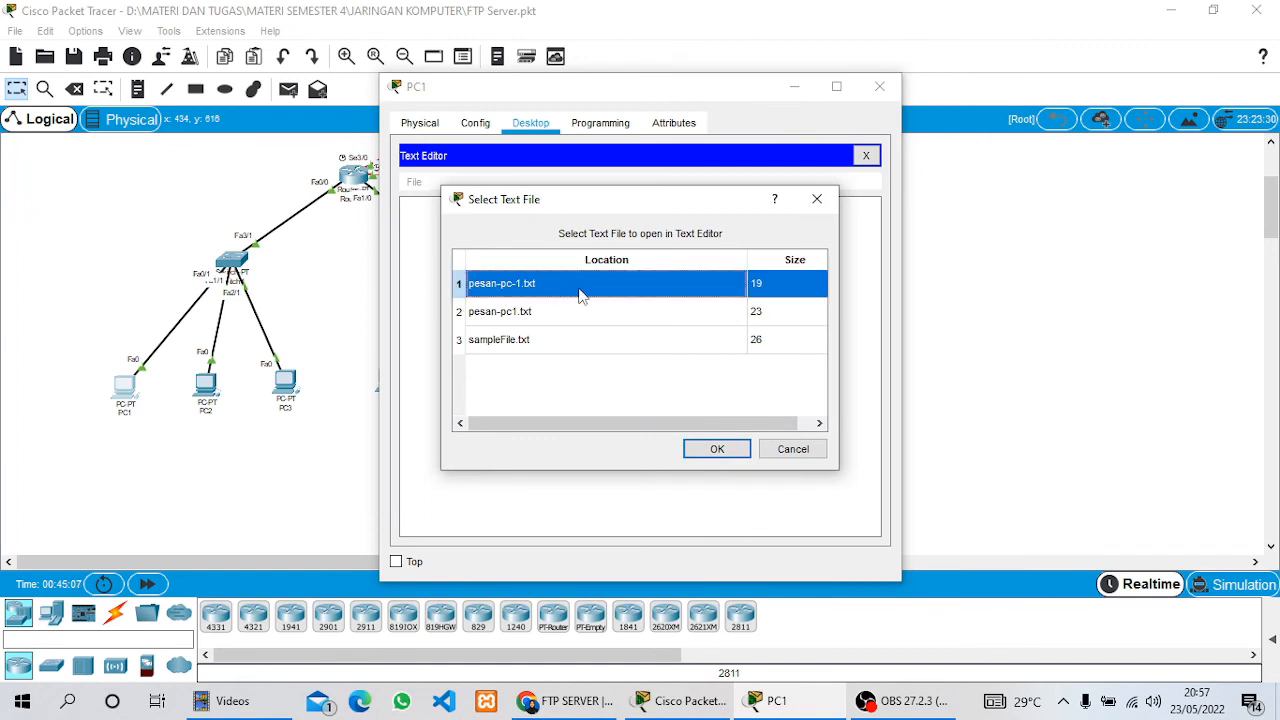
left_click(712, 451)
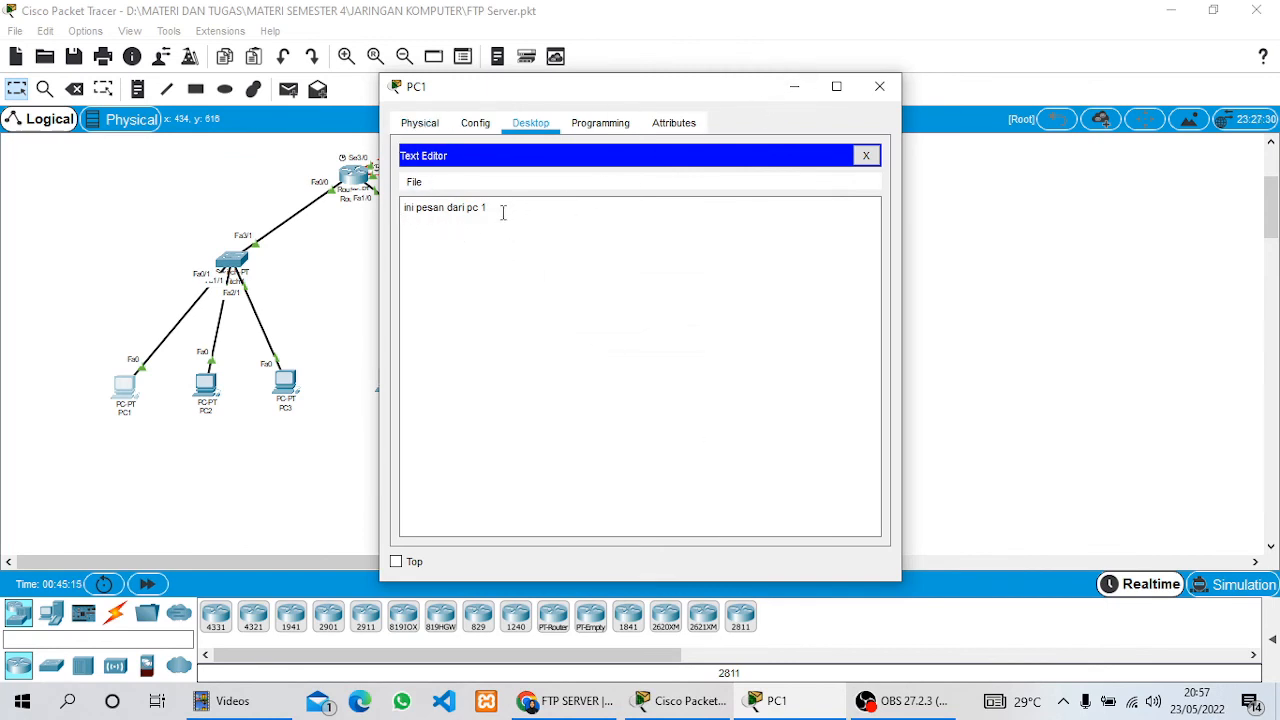
left_click(794, 87)
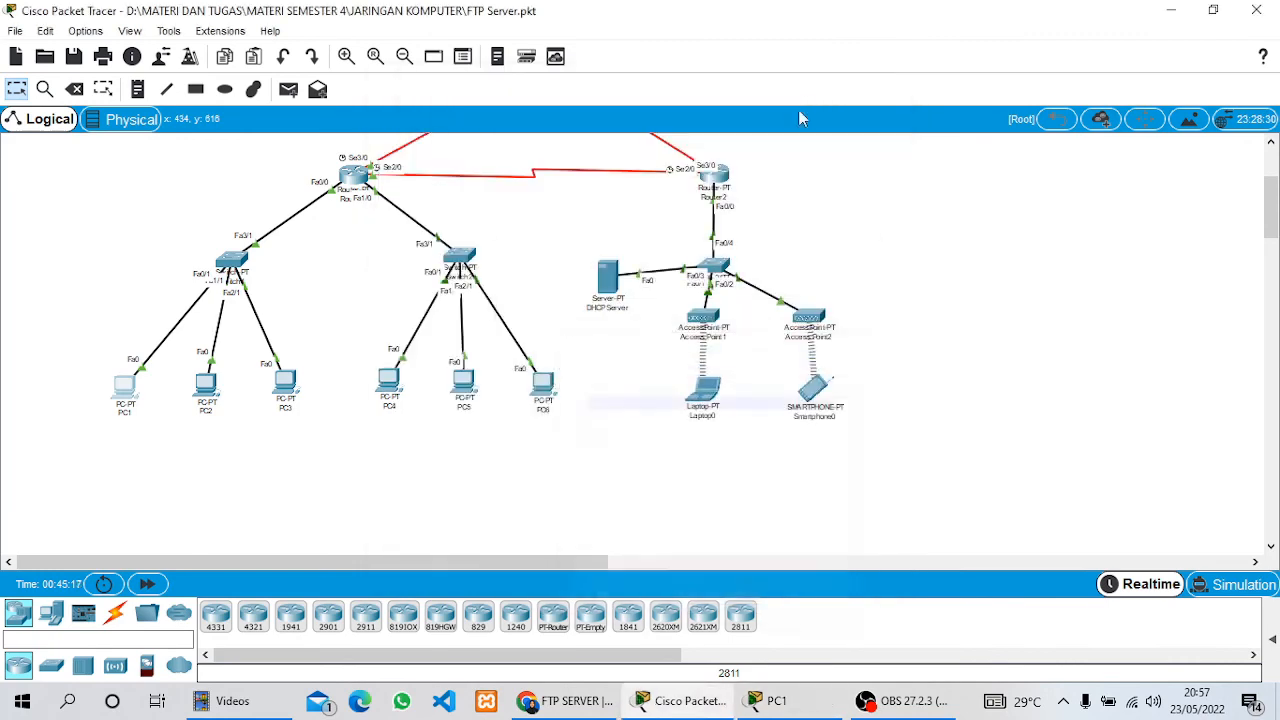
Step: Open the downloaded pesan-pc-1.txt in Laptop0's Text Editor to check its message
left_click(717, 402)
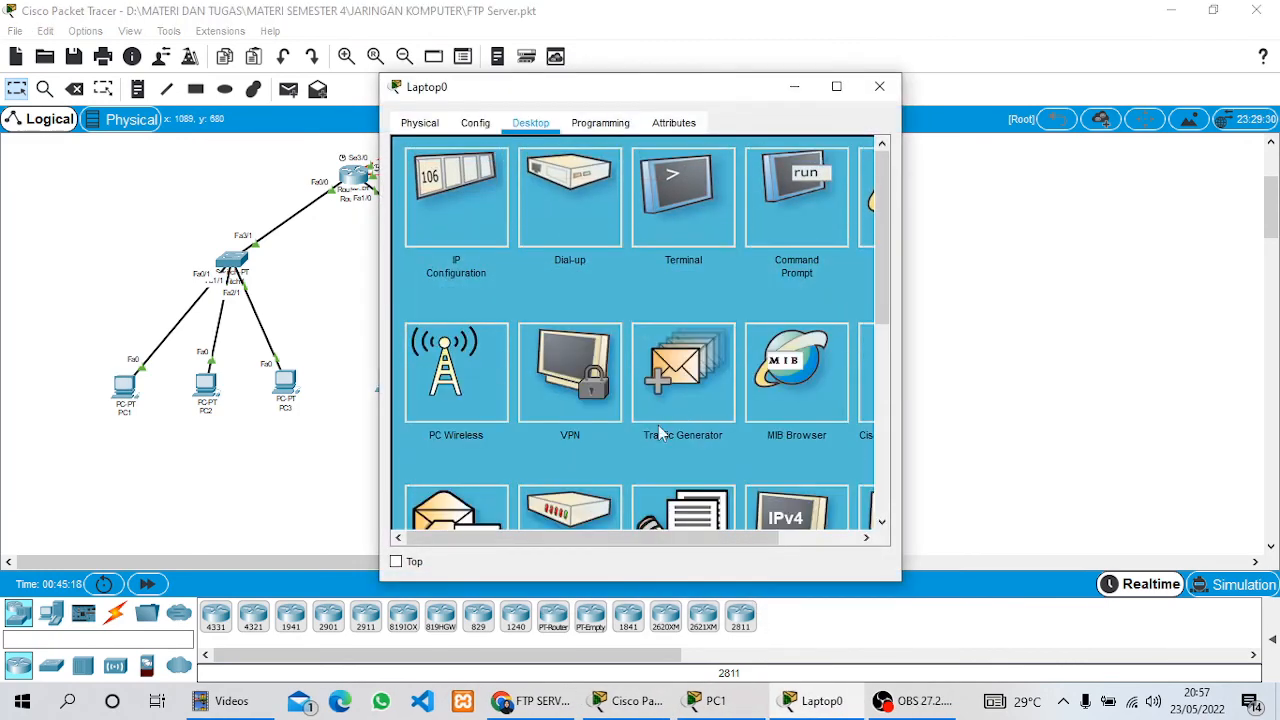
scroll(686, 428, "down", 3)
left_click(686, 428)
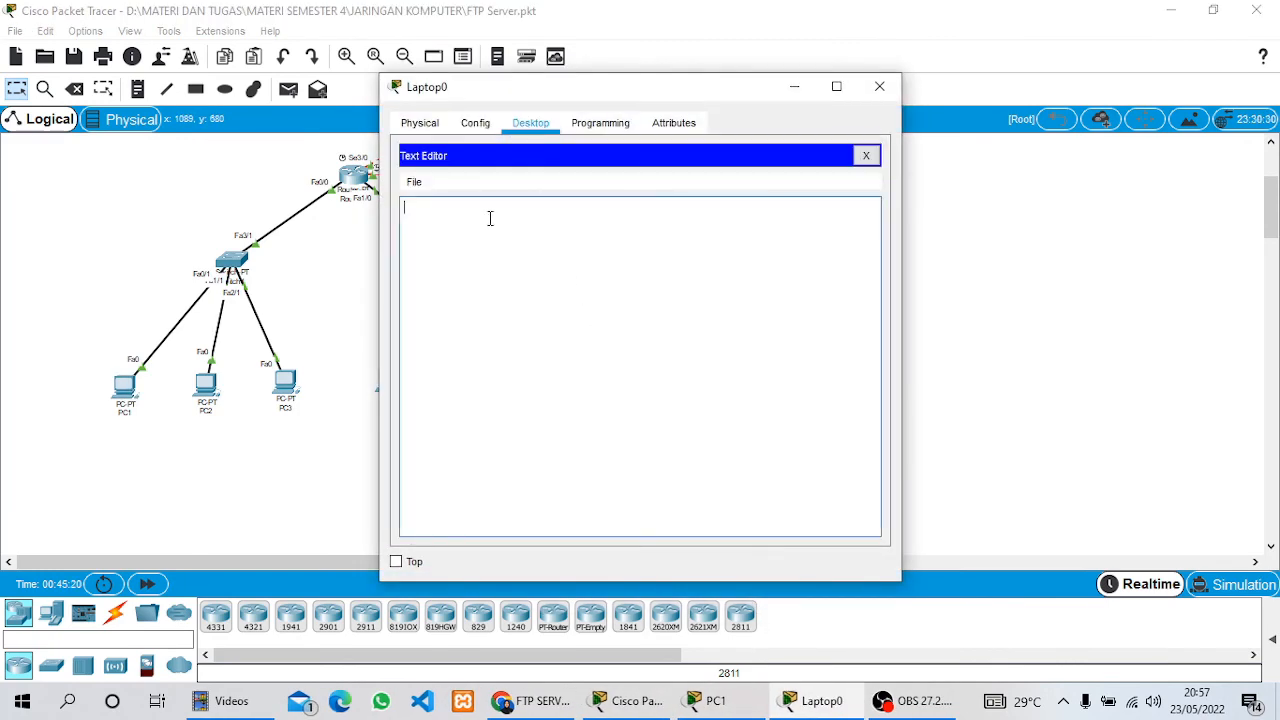
left_click(414, 184)
left_click(438, 226)
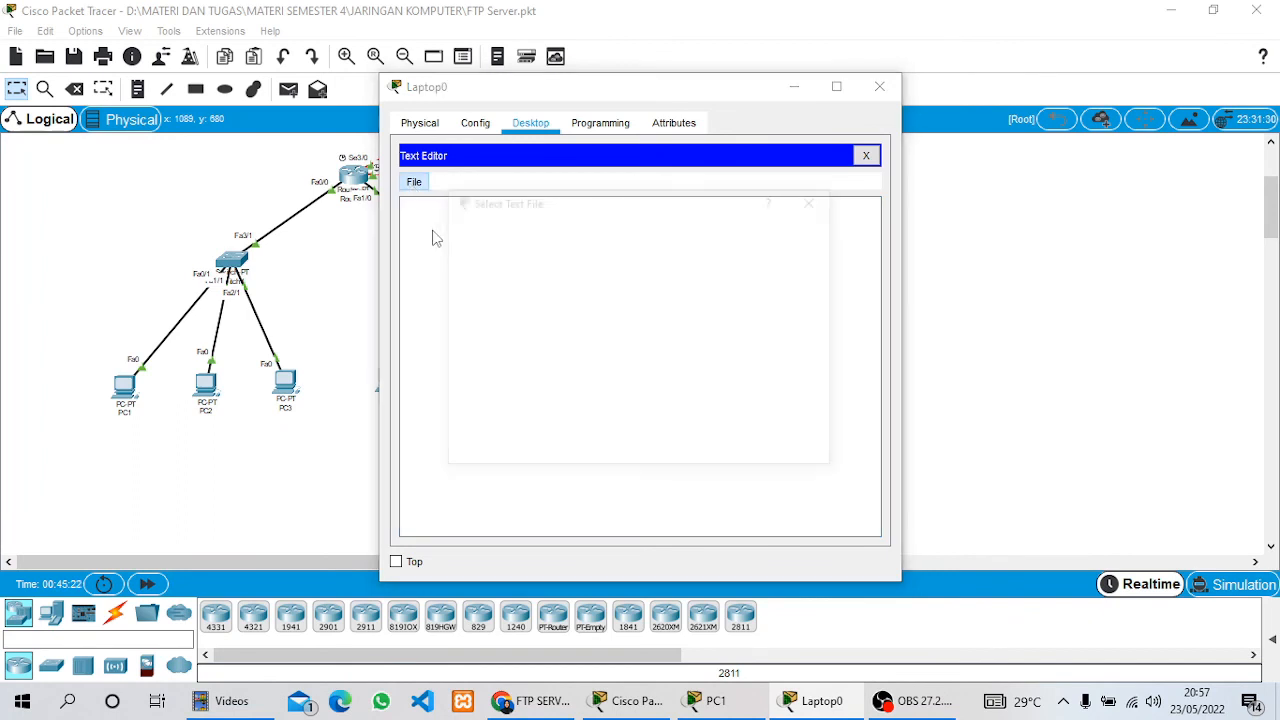
left_click(528, 287)
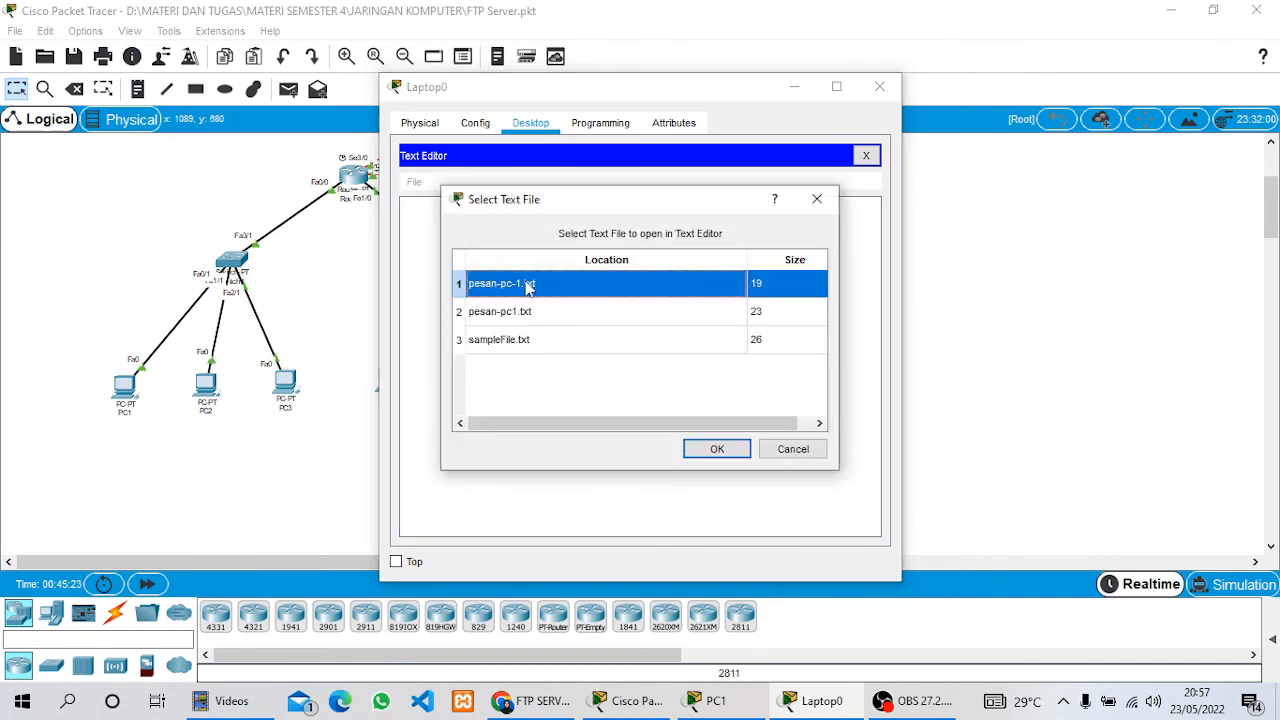
left_click(729, 451)
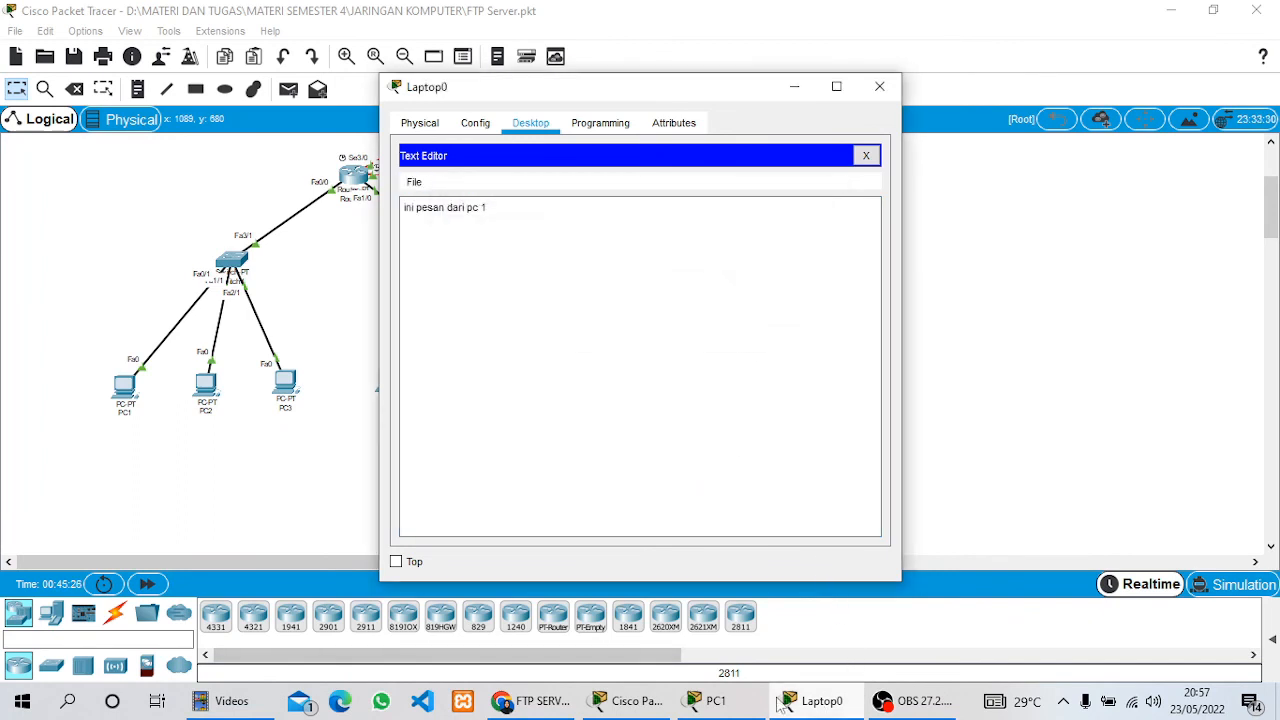
Step: Restore the PC1 window and place it side by side with the Laptop0 window to compare both messages
left_click(710, 700)
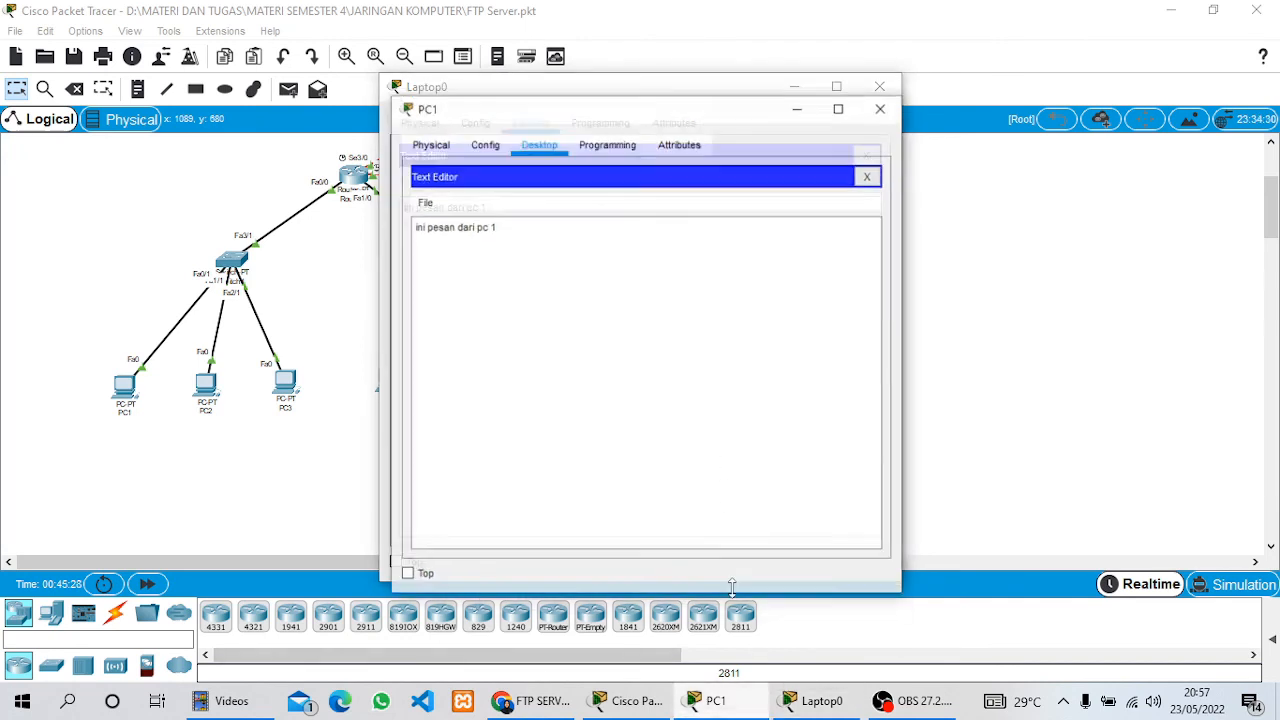
left_click_drag(683, 96, 367, 116)
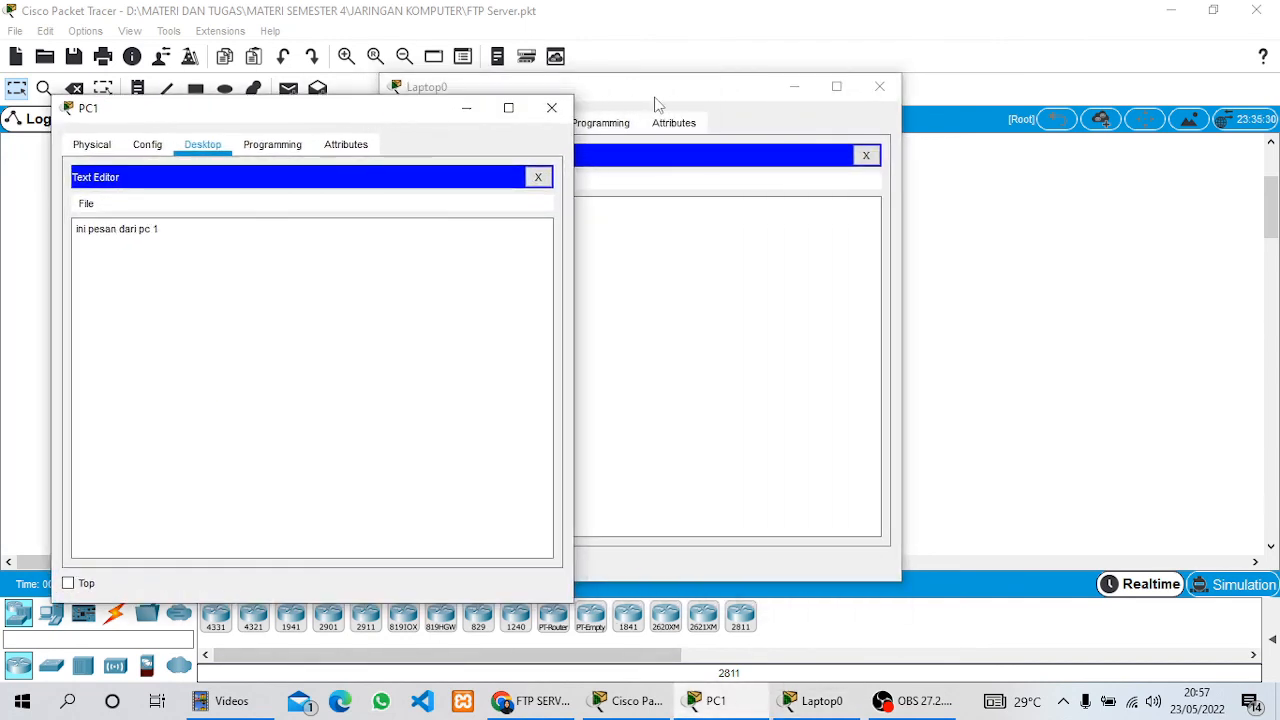
left_click_drag(651, 103, 843, 111)
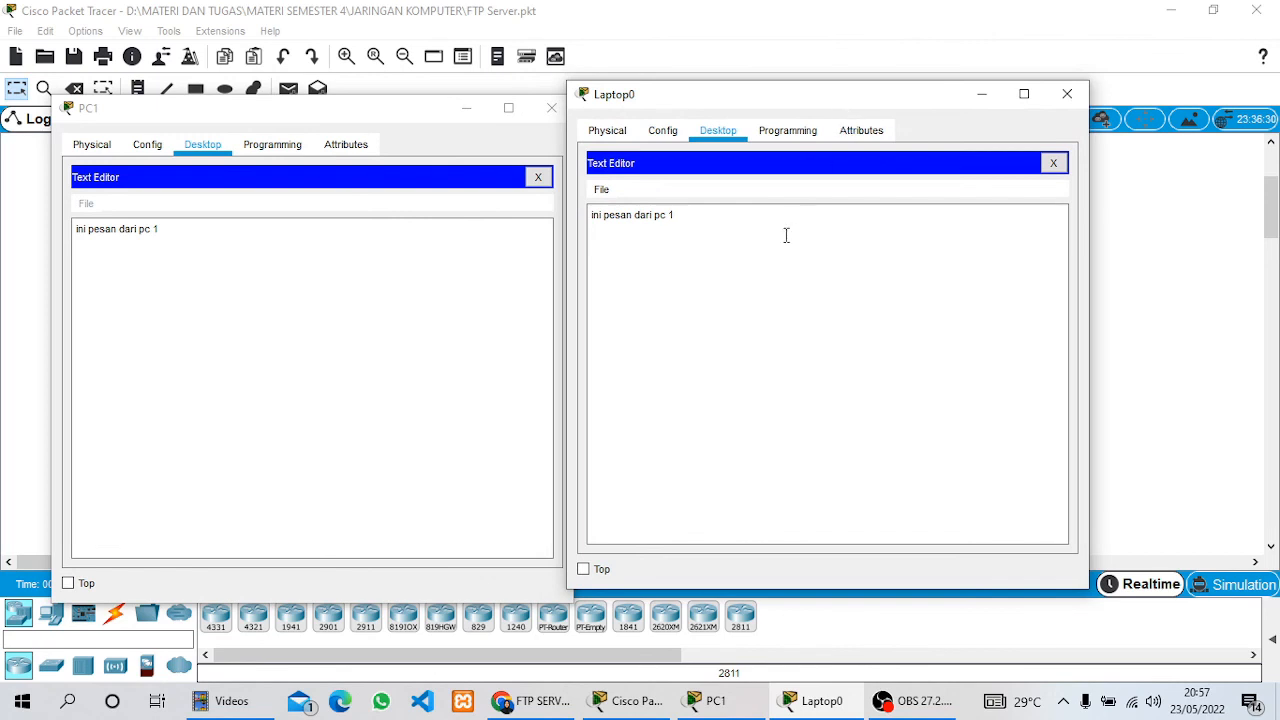